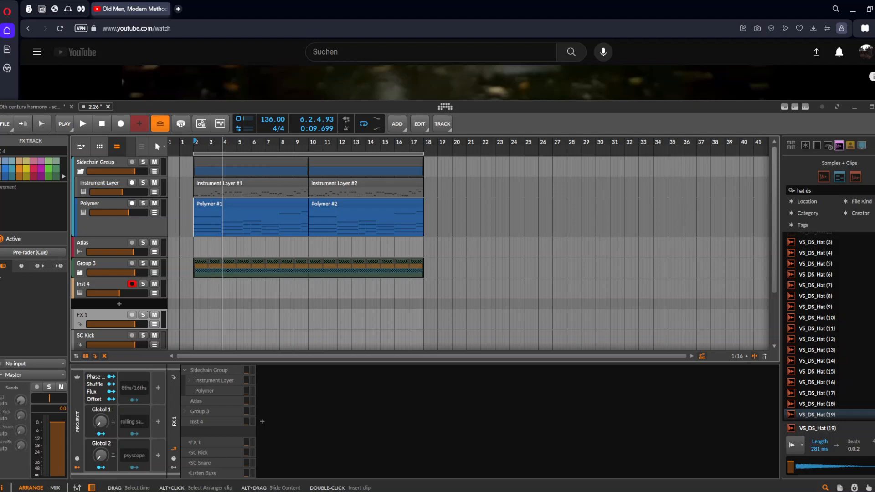
pyautogui.click(222, 272)
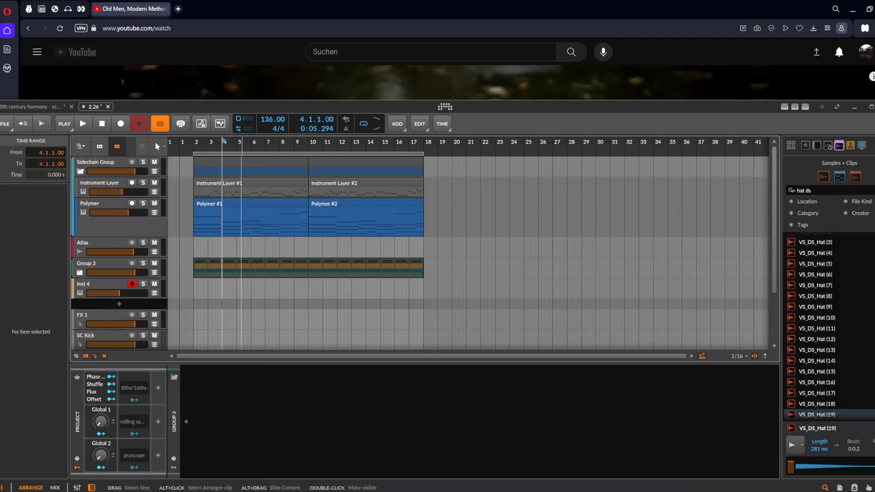
pyautogui.click(265, 193)
pyautogui.click(220, 204)
pyautogui.scroll(4, 186, 214)
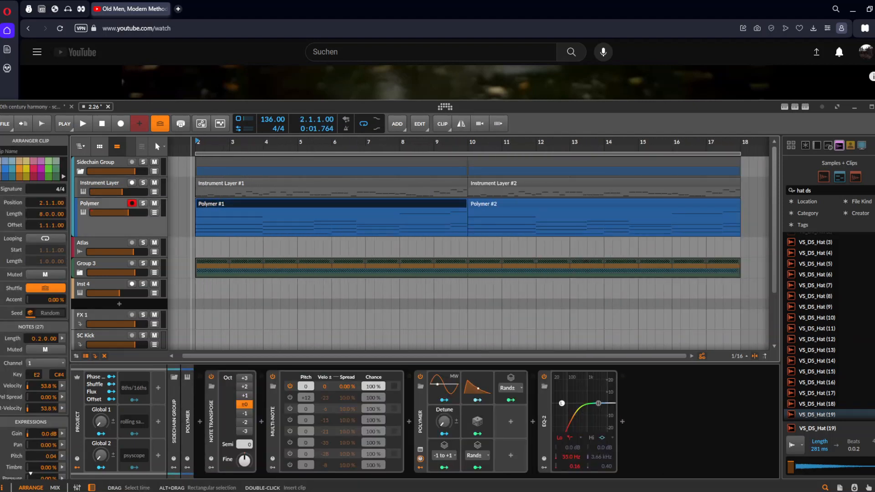
pyautogui.click(231, 222)
pyautogui.scroll(-3, 232, 222)
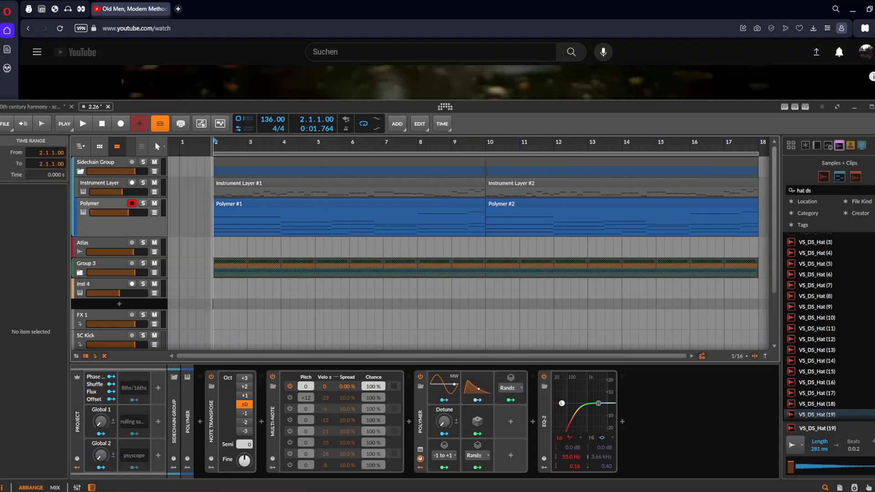
# Unfold the Group 3 drum group and collapse the kick group inside it
pyautogui.click(80, 273)
pyautogui.scroll(-3, 275, 272)
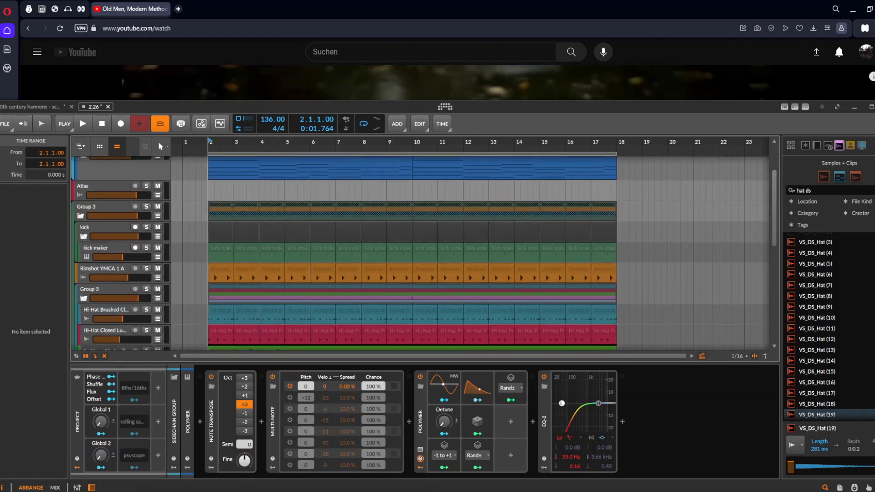
pyautogui.click(84, 236)
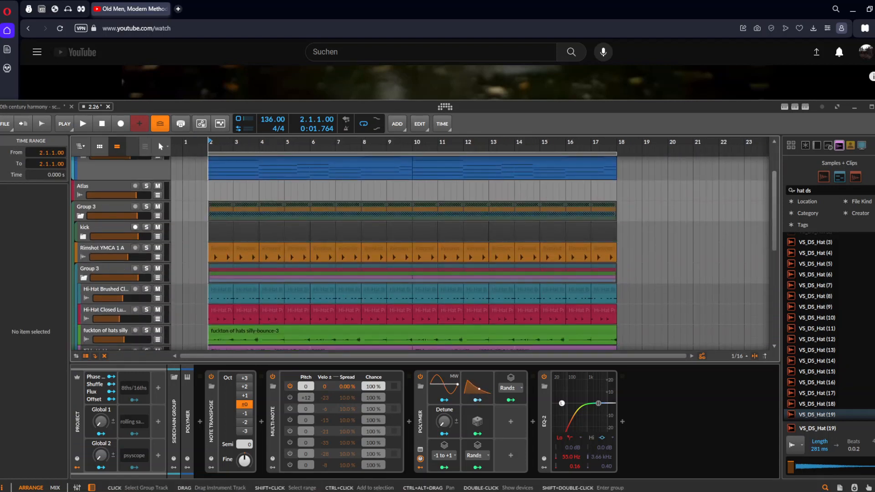
pyautogui.click(80, 216)
pyautogui.click(80, 216)
pyautogui.scroll(3, 316, 219)
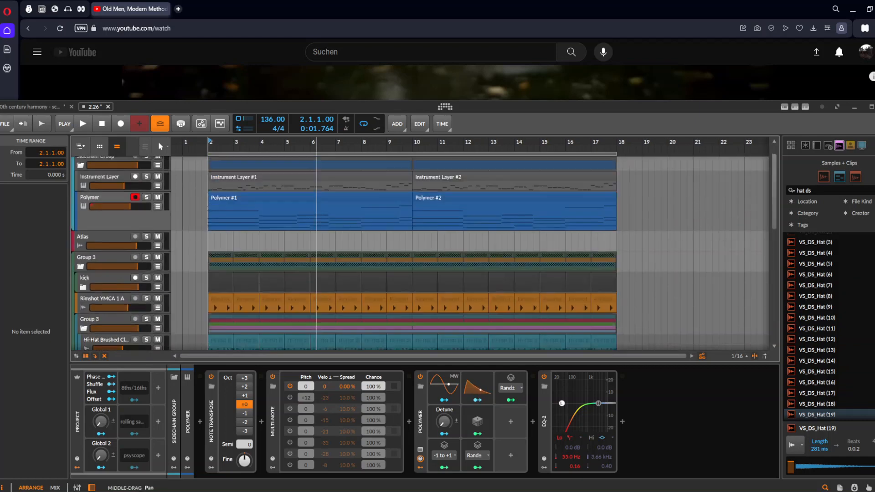
# Make the Polymer track taller and select both of its note clips
pyautogui.click(305, 204)
pyautogui.moveTo(417, 236); pyautogui.dragTo(418, 247)
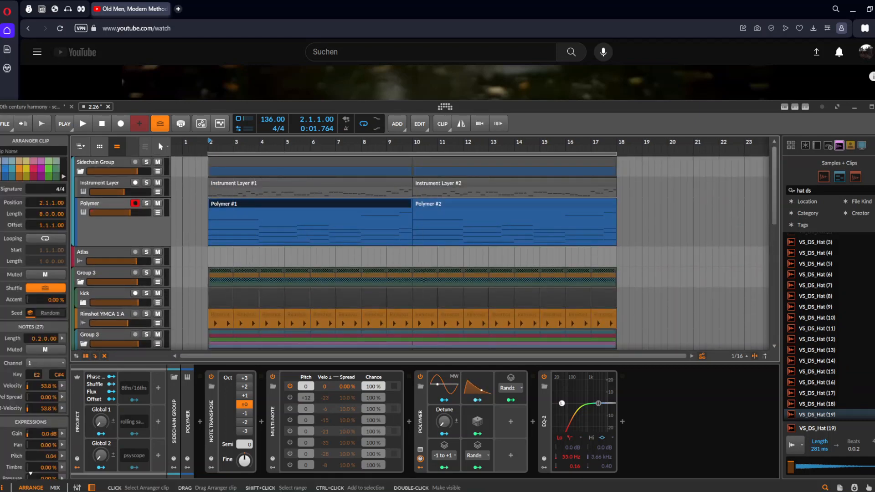
pyautogui.keyDown('shift'); pyautogui.click(465, 204); pyautogui.keyUp('shift')
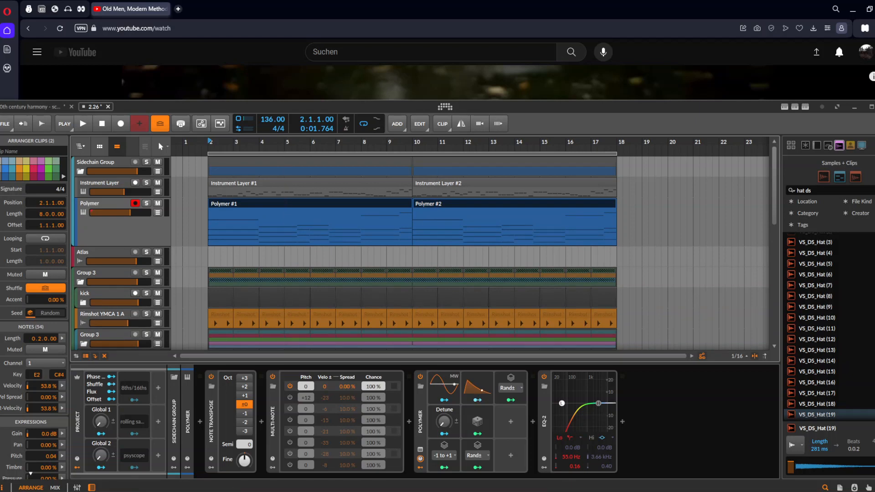
# Unfold the Polymer synth's main controls and play the arrangement briefly from bar 2
pyautogui.doubleClick(421, 422)
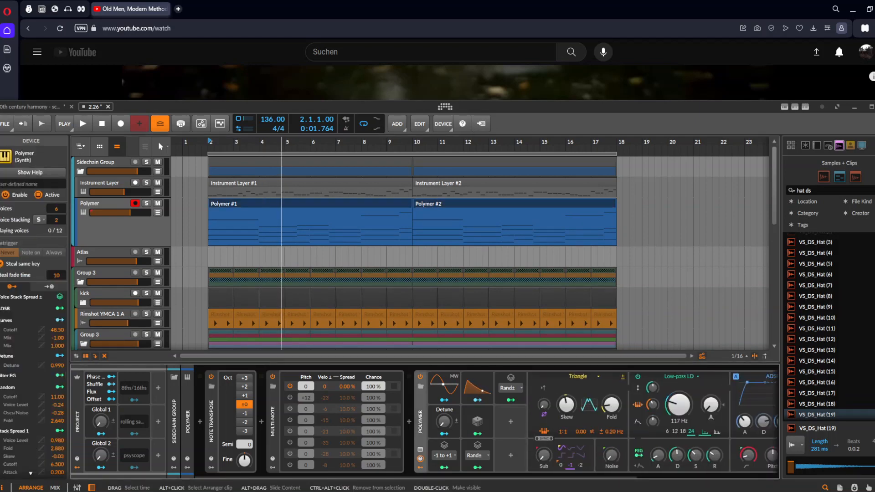
pyautogui.click(429, 204)
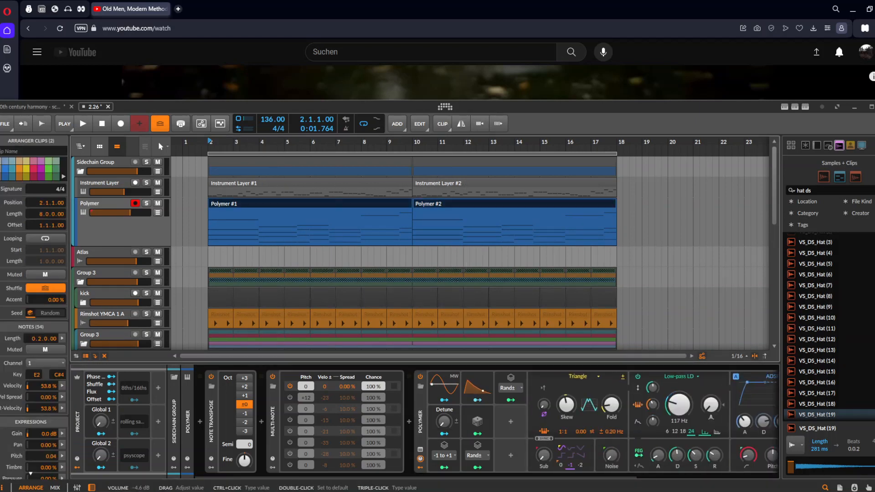
pyautogui.click(109, 228)
pyautogui.press('space')
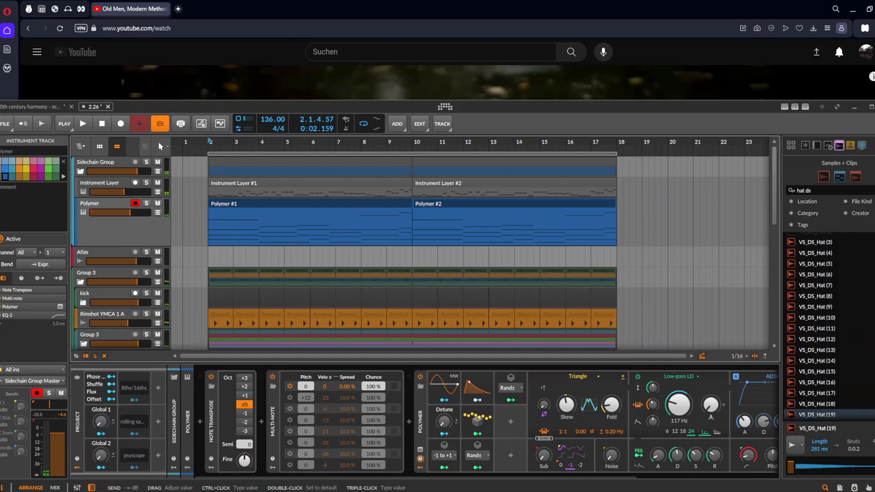
# Add the ValhallaVintageVerb reverb plug-in to the FX 1 track
pyautogui.scroll(-5, 108, 292)
pyautogui.click(106, 293)
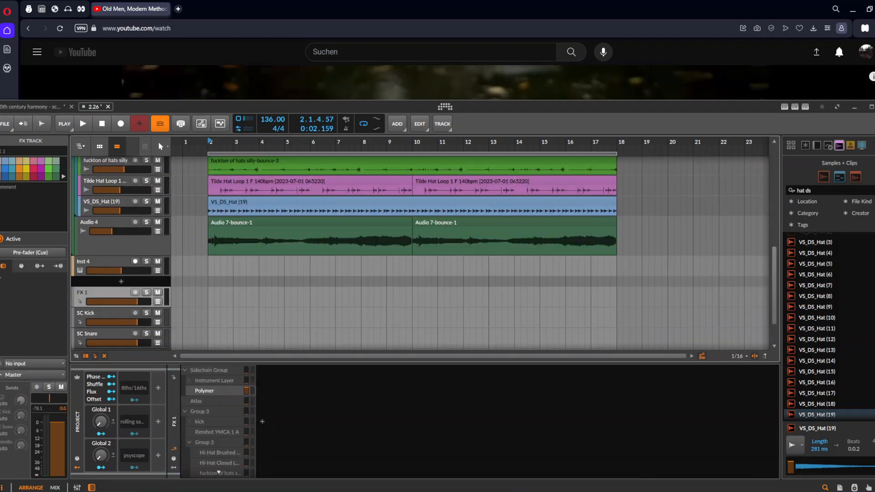
pyautogui.write('bvint')
pyautogui.press('Down')
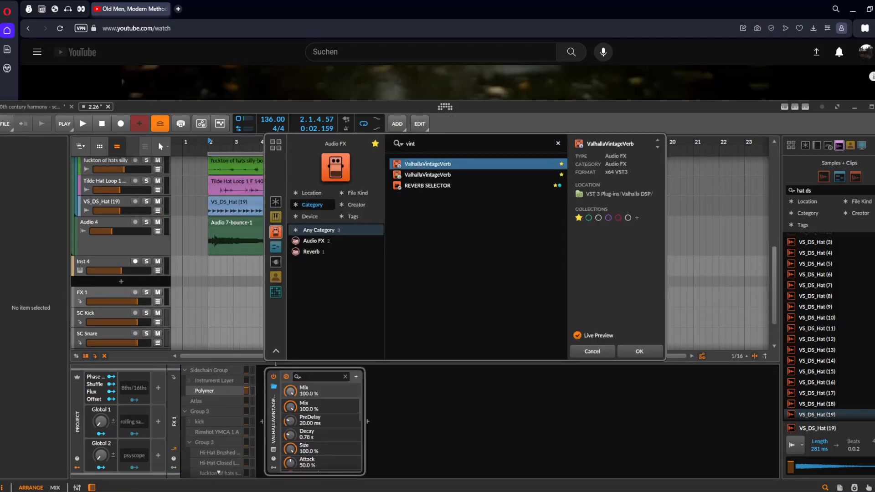
pyautogui.press('Return')
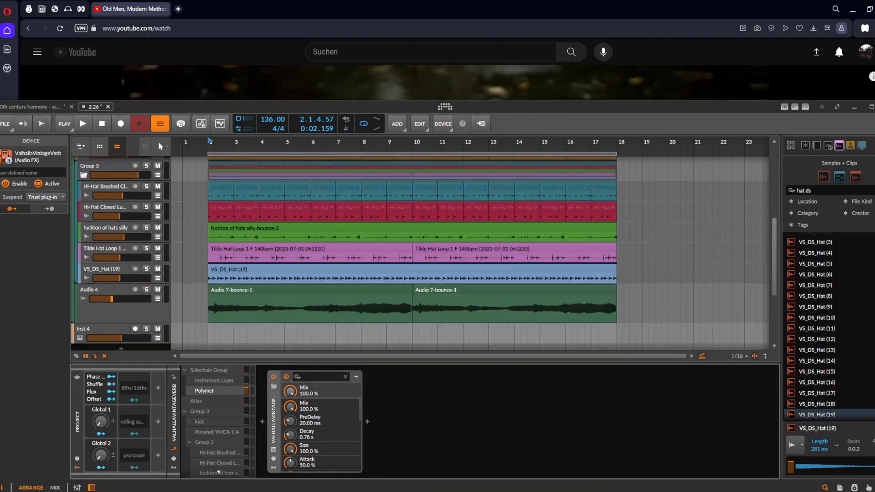
# Select the Polymer track and play the arrangement from bar 2
pyautogui.scroll(4, 276, 246)
pyautogui.scroll(5, 278, 246)
pyautogui.scroll(-2, 280, 246)
pyautogui.scroll(3, 274, 246)
pyautogui.scroll(-3, 251, 246)
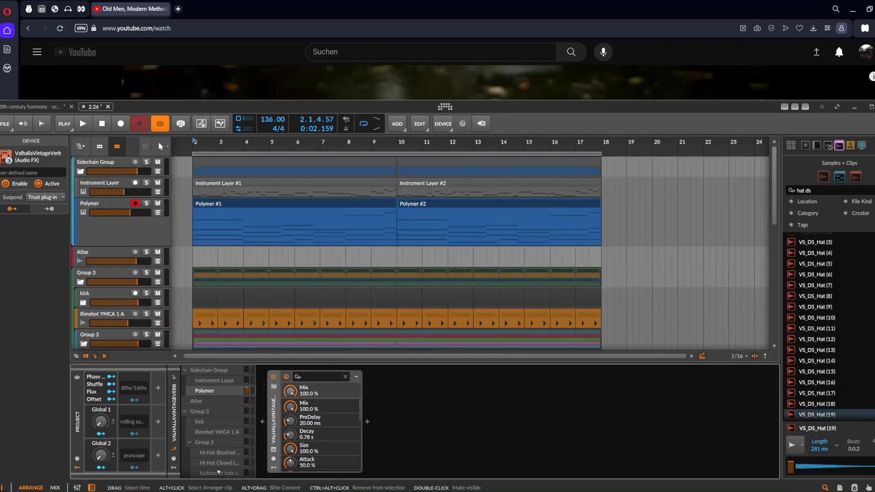
pyautogui.click(114, 230)
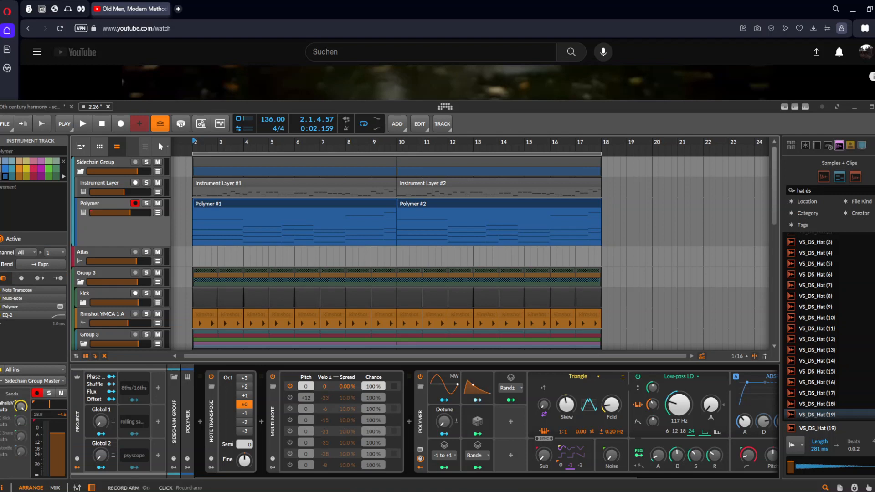
pyautogui.click(192, 231)
pyautogui.press('space')
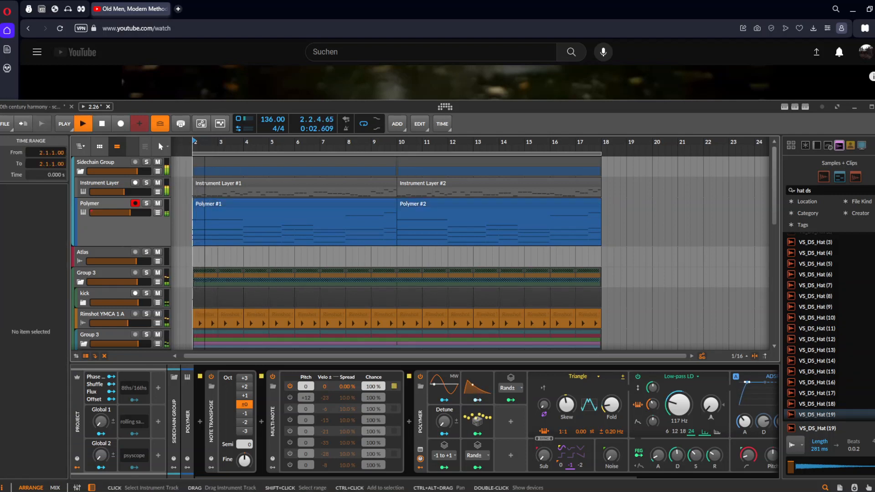
# Solo the Polymer track and raise its send to the ValhallaVintageVerb effect track to 0 dB, then stop playback
pyautogui.hscroll(-1, 297, 246)
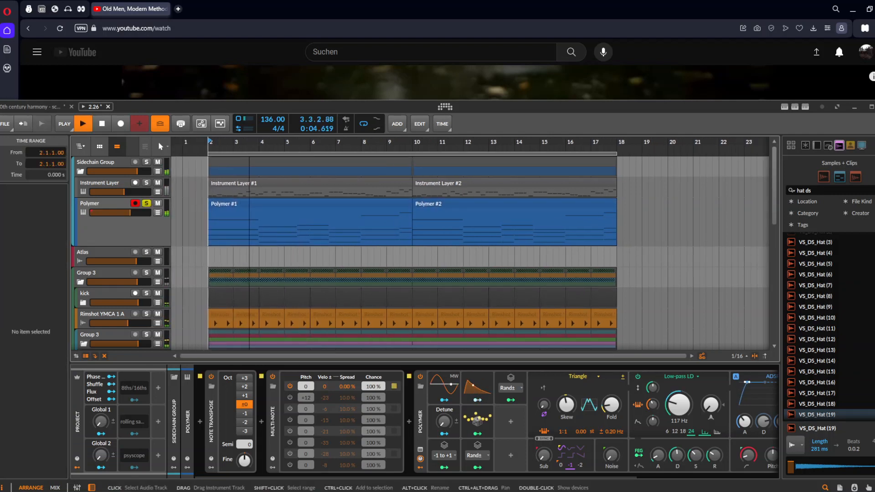
pyautogui.click(114, 230)
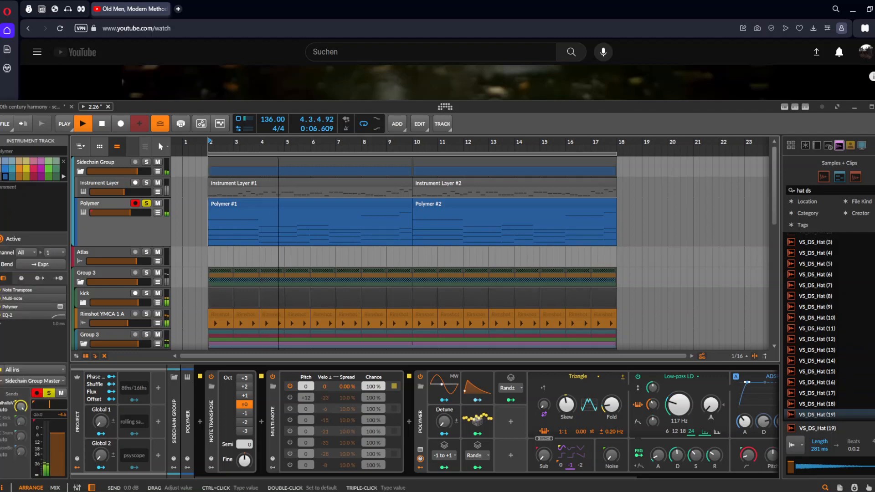
pyautogui.moveTo(21, 406); pyautogui.dragTo(21, 347)
pyautogui.press('space')
pyautogui.scroll(-2, 358, 246)
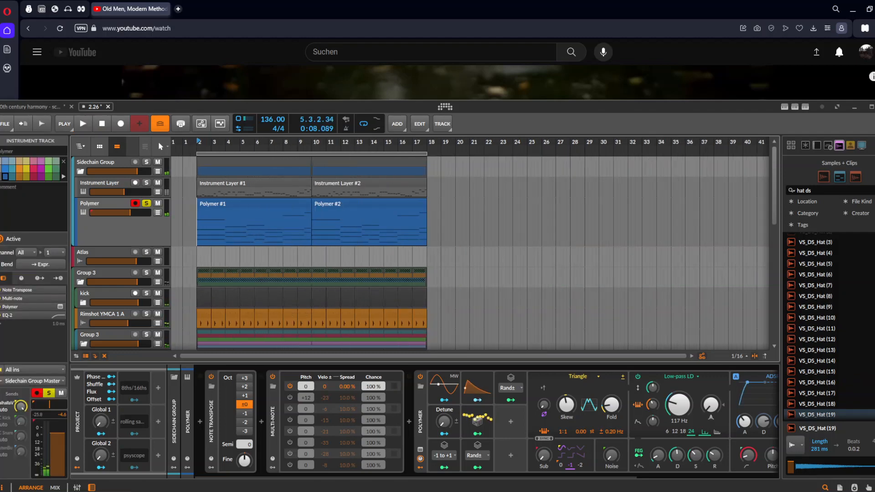
# Collapse the Polymer and Multi-note devices and bounce both Polymer note clips in place to audio
pyautogui.doubleClick(420, 421)
pyautogui.doubleClick(272, 422)
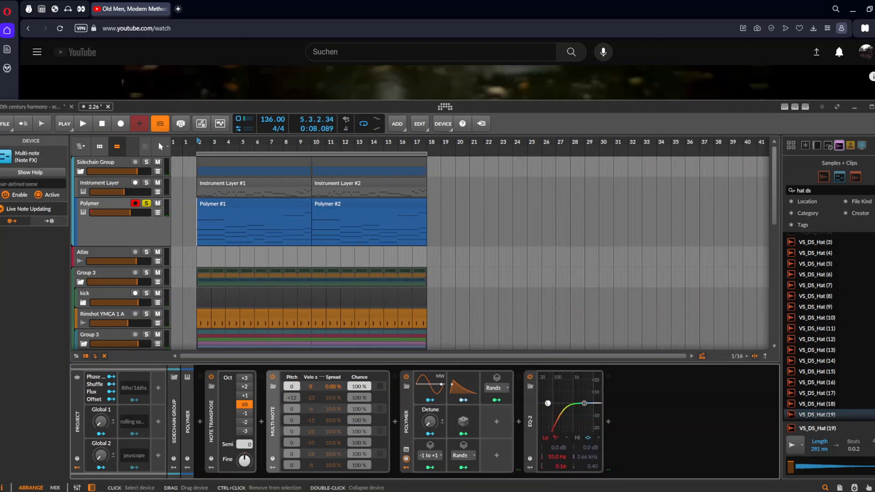
pyautogui.click(243, 203)
pyautogui.keyDown('shift'); pyautogui.click(337, 204); pyautogui.keyUp('shift')
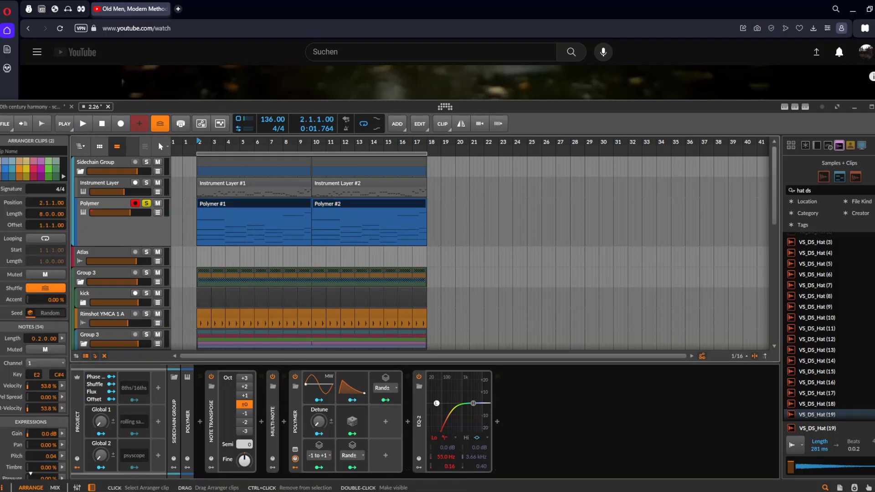
pyautogui.hotkey('ctrl', 'b')
pyautogui.scroll(2, 208, 228)
pyautogui.scroll(2, 272, 227)
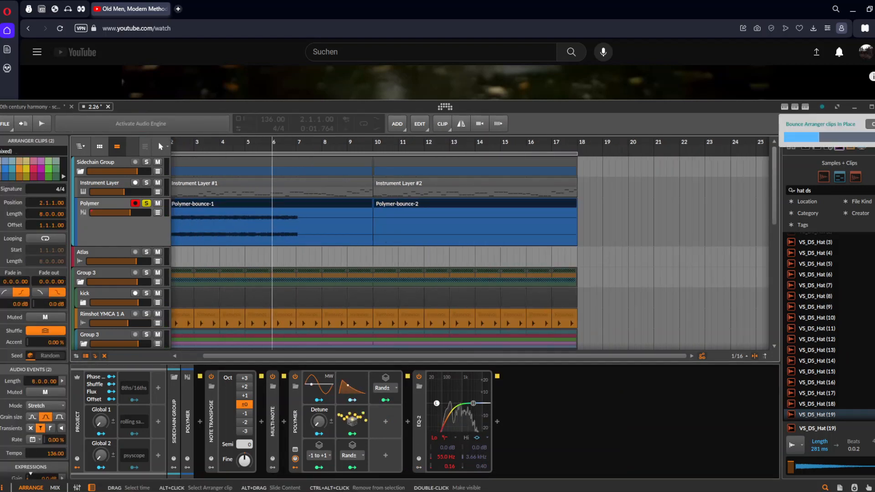
pyautogui.scroll(-2, 273, 228)
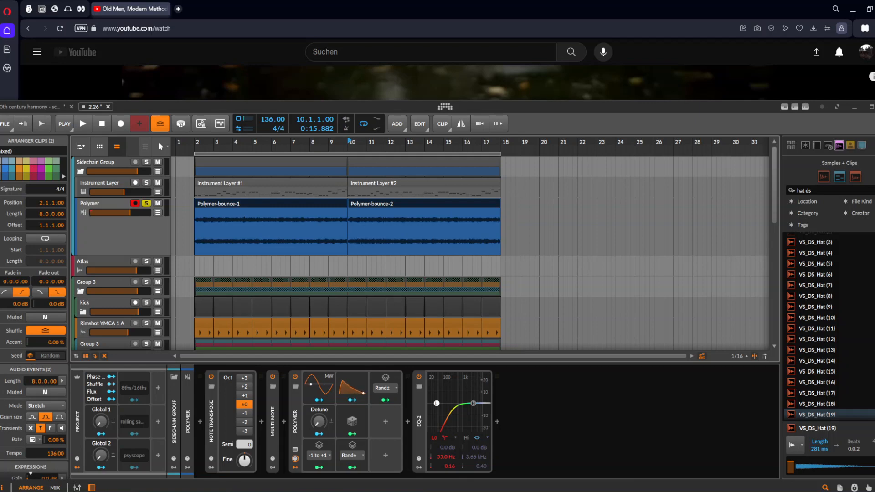
pyautogui.click(322, 240)
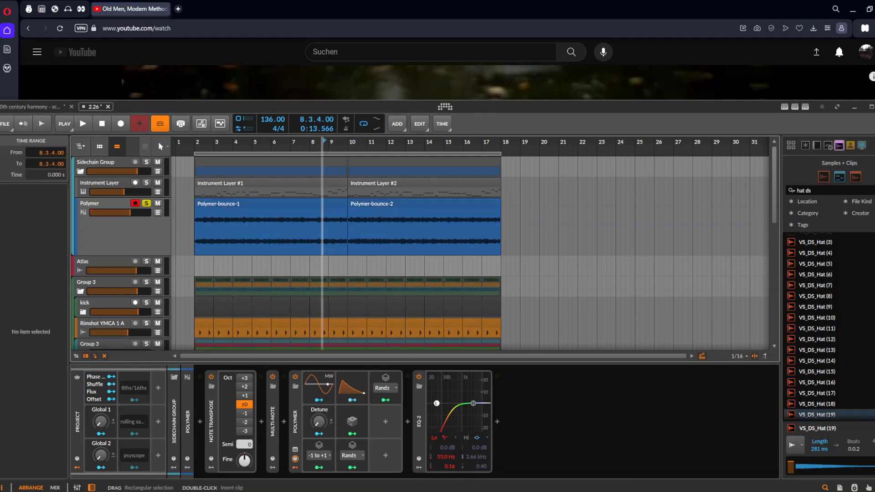
pyautogui.moveTo(306, 203); pyautogui.dragTo(307, 8)
pyautogui.moveTo(232, 143); pyautogui.dragTo(273, 223)
pyautogui.hscroll(1, 273, 224)
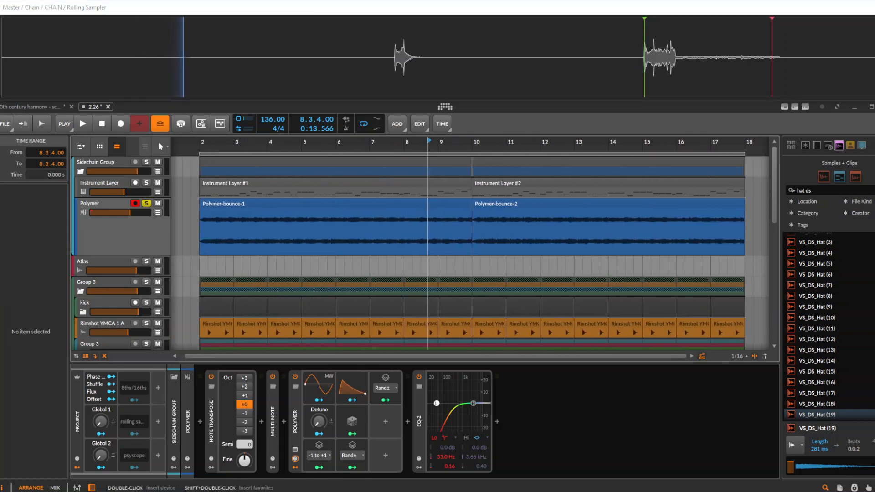
pyautogui.doubleClick(296, 419)
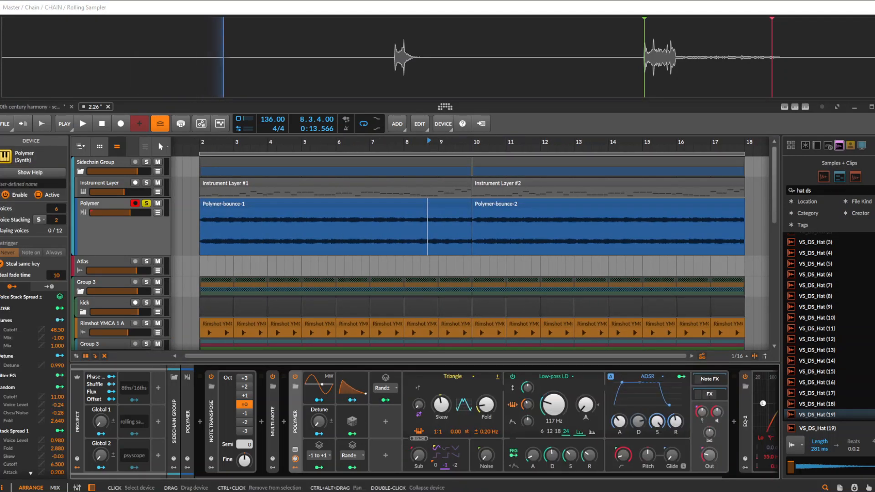
pyautogui.doubleClick(295, 419)
# Bounce both Polymer audio clips to a new audio track, using the Post-Fader source and 32-bit floating-point bit depth
pyautogui.scroll(-1, 319, 219)
pyautogui.click(365, 204)
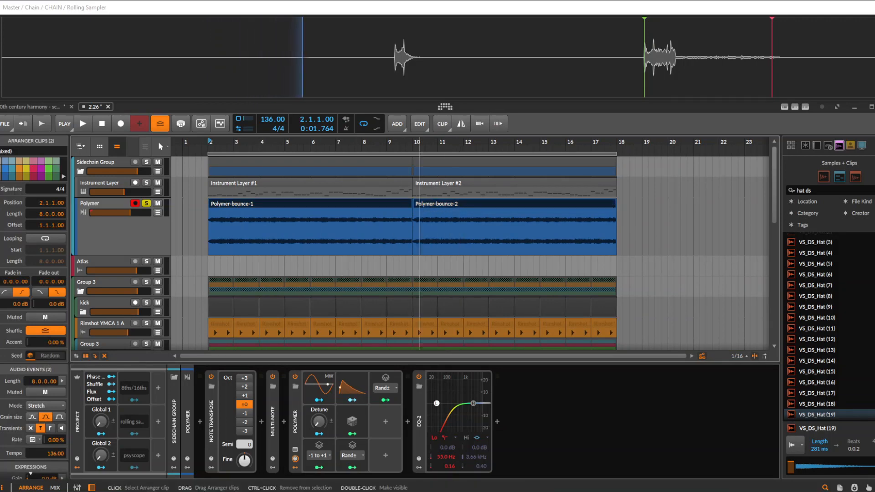
pyautogui.keyDown('shift'); pyautogui.click(456, 223); pyautogui.keyUp('shift')
pyautogui.hotkey('ctrl', 'b')
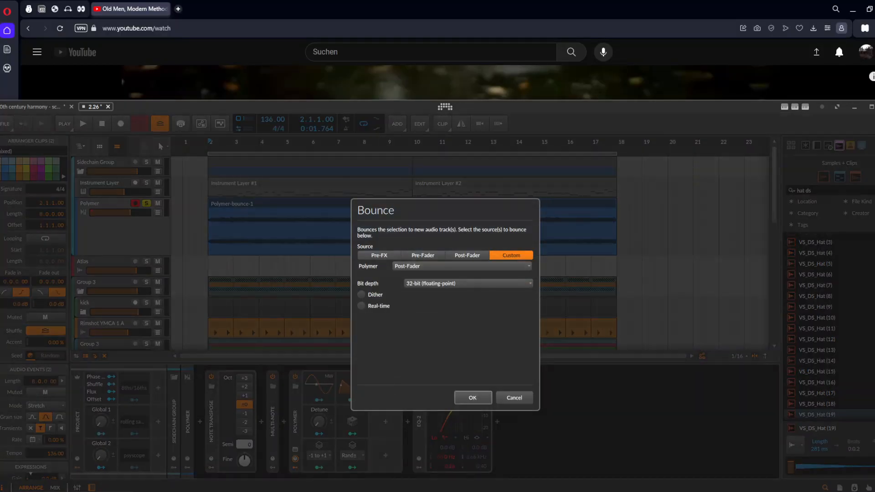
pyautogui.press('Return')
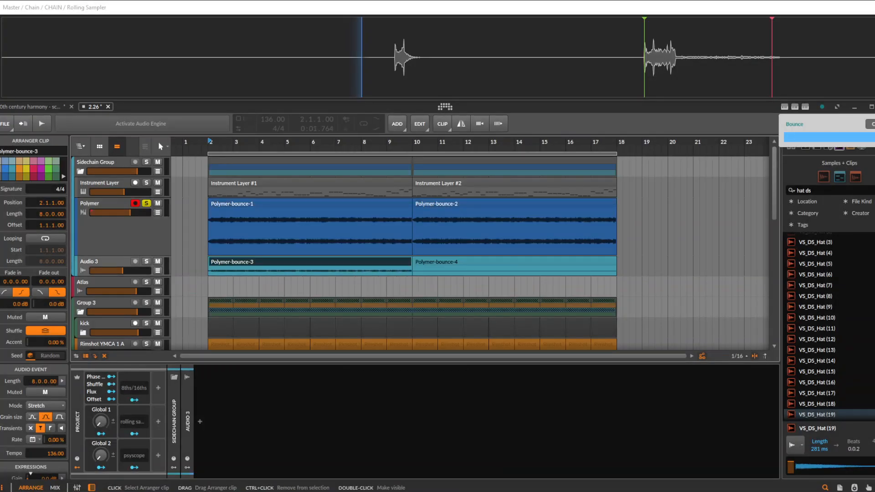
pyautogui.scroll(-1, 119, 238)
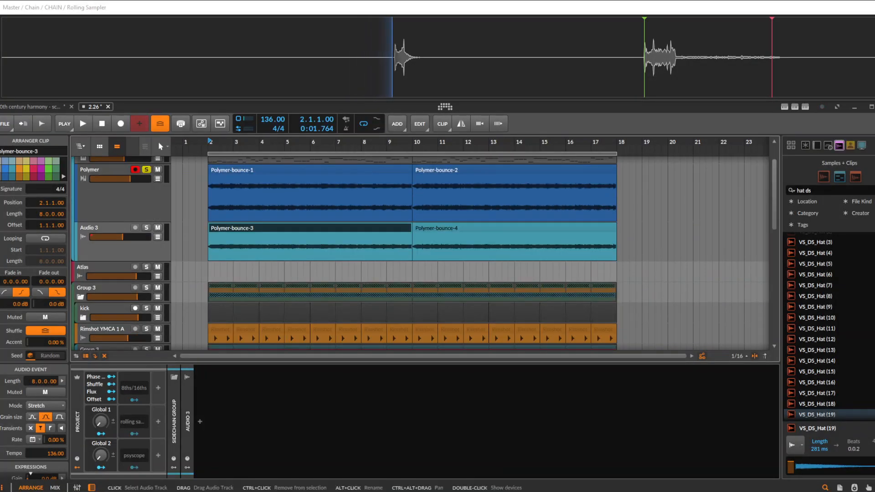
# Make the new audio track below Polymer taller and delete its two bounced clips
pyautogui.click(111, 228)
pyautogui.scroll(1, 111, 233)
pyautogui.moveTo(114, 294); pyautogui.dragTo(114, 304)
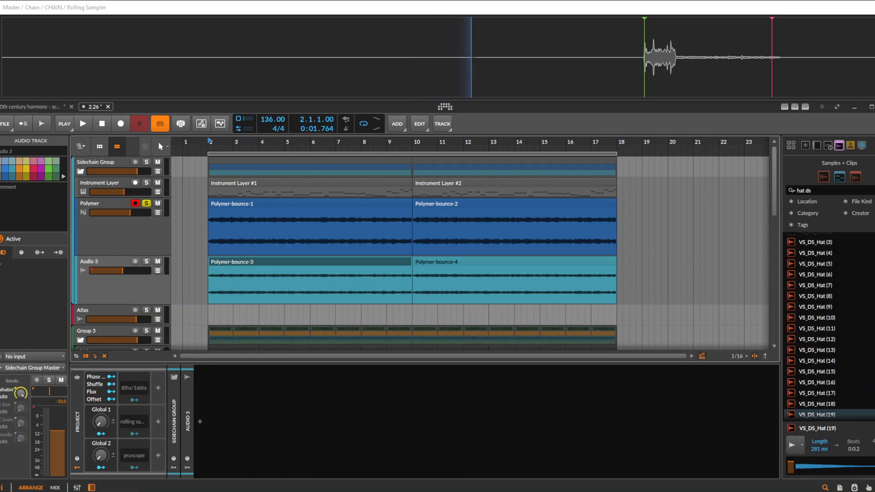
pyautogui.click(387, 262)
pyautogui.keyDown('shift'); pyautogui.click(492, 263); pyautogui.keyUp('shift')
pyautogui.press('Delete')
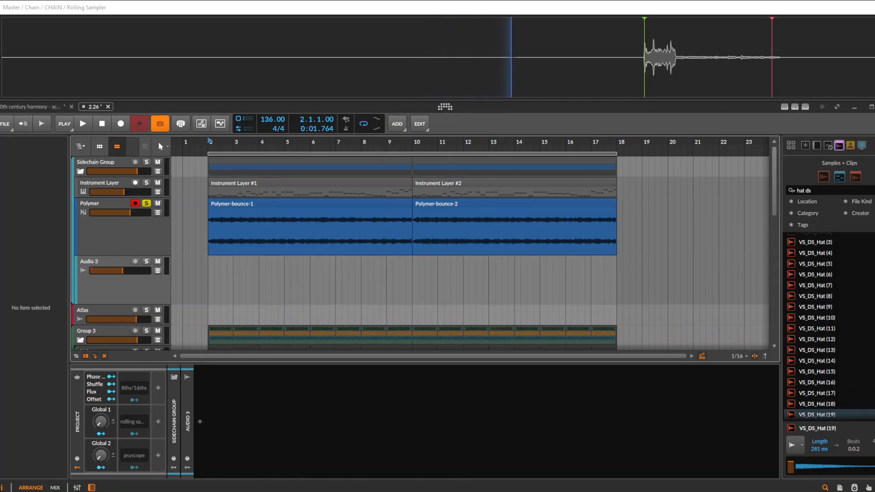
pyautogui.click(401, 204)
pyautogui.click(459, 231)
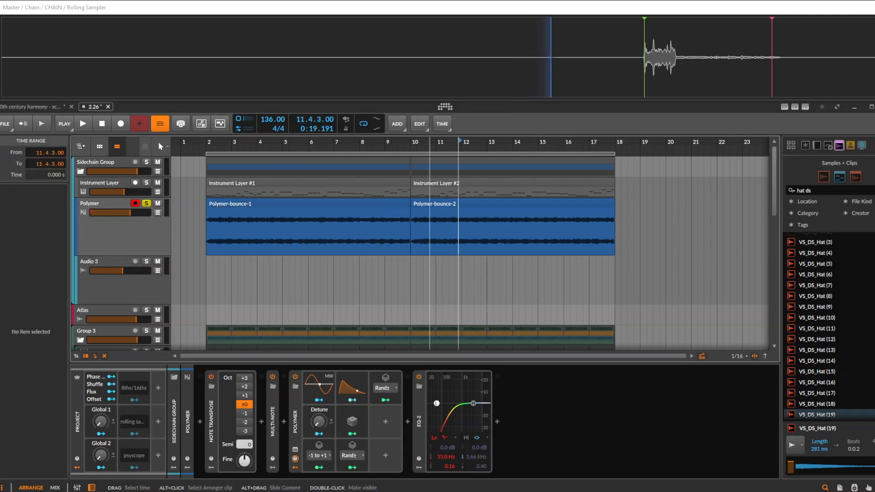
pyautogui.click(428, 231)
pyautogui.click(431, 204)
pyautogui.scroll(-1, 430, 242)
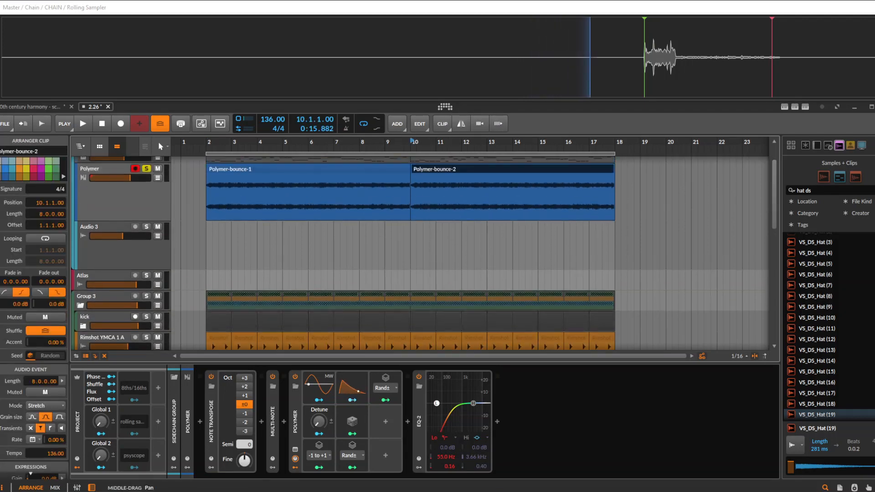
pyautogui.scroll(1, 424, 246)
# Add a new instrument track below the Audio 3 track in the Sidechain Group
pyautogui.click(98, 183)
pyautogui.scroll(-3, 424, 253)
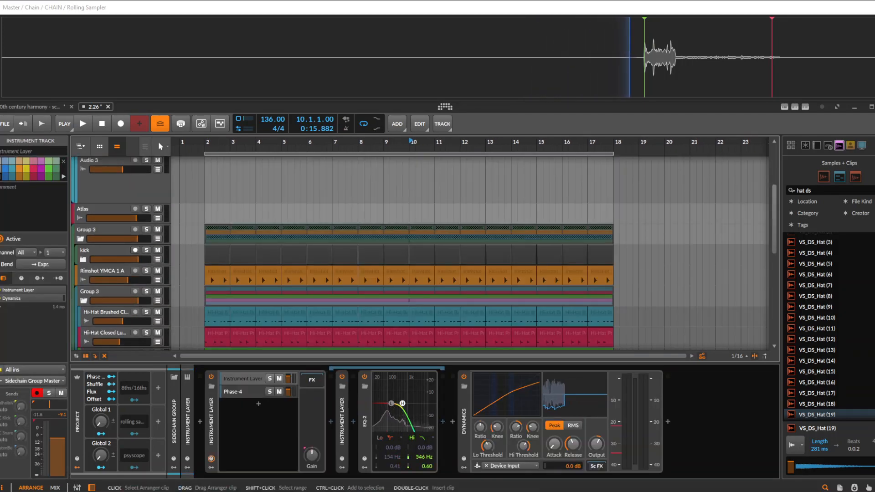
pyautogui.scroll(3, 424, 246)
pyautogui.hotkey('ctrl', 't')
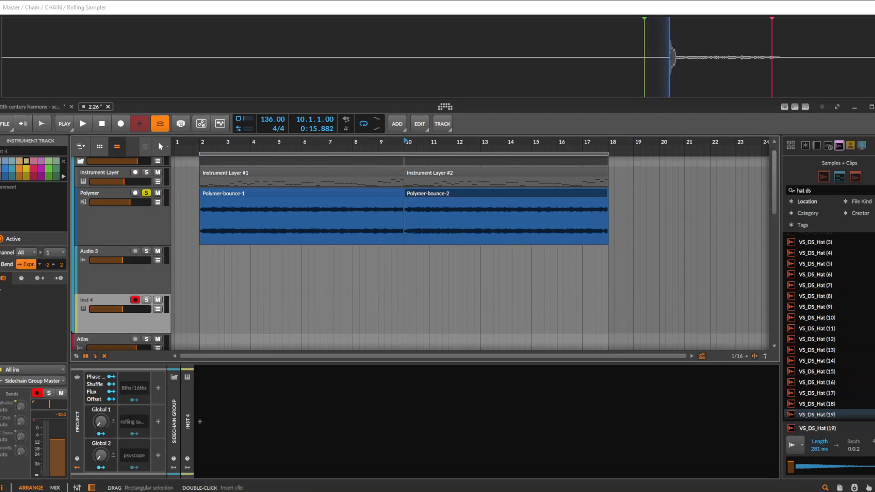
# Try placing the VS_DS_Hat (11) sample at bar 2 on the new instrument track, and undo the insertion
pyautogui.click(826, 329)
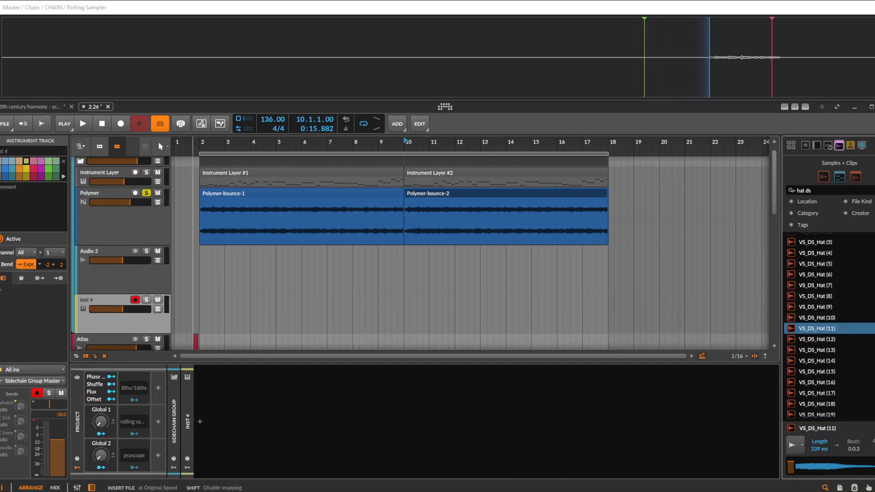
pyautogui.moveTo(196, 342); pyautogui.dragTo(202, 319)
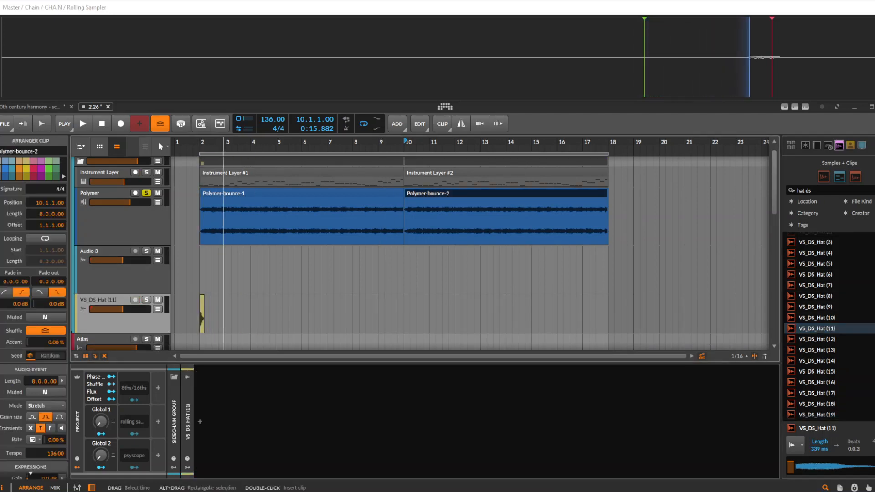
pyautogui.hotkey('ctrl', 'd')
pyautogui.scroll(4, 194, 317)
pyautogui.scroll(-2, 194, 317)
pyautogui.hotkey('ctrl', 'z')
pyautogui.hotkey('ctrl', 'z')
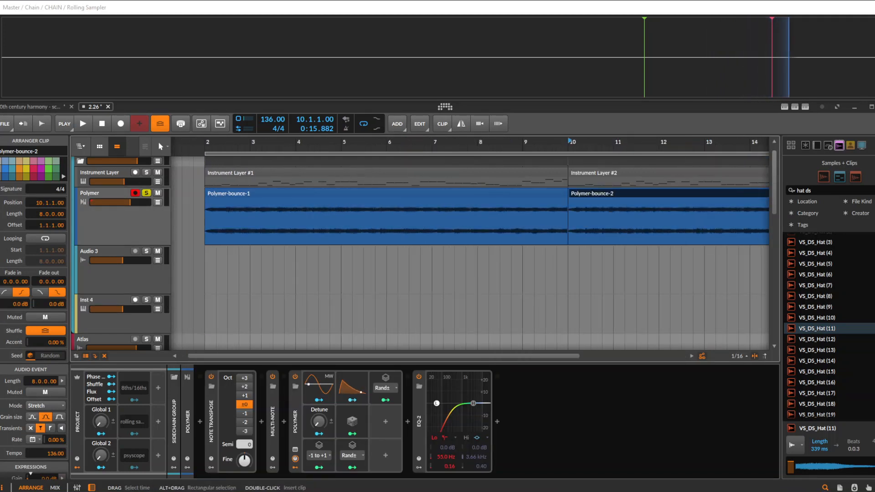
# Insert the VS_DS_Hat (14) sample on the empty Audio 3 track and move its clip to the start of bar 2
pyautogui.scroll(-2, 212, 317)
pyautogui.scroll(2, 550, 319)
pyautogui.moveTo(817, 361); pyautogui.dragTo(173, 274)
pyautogui.scroll(-4, 195, 274)
pyautogui.scroll(2, 196, 275)
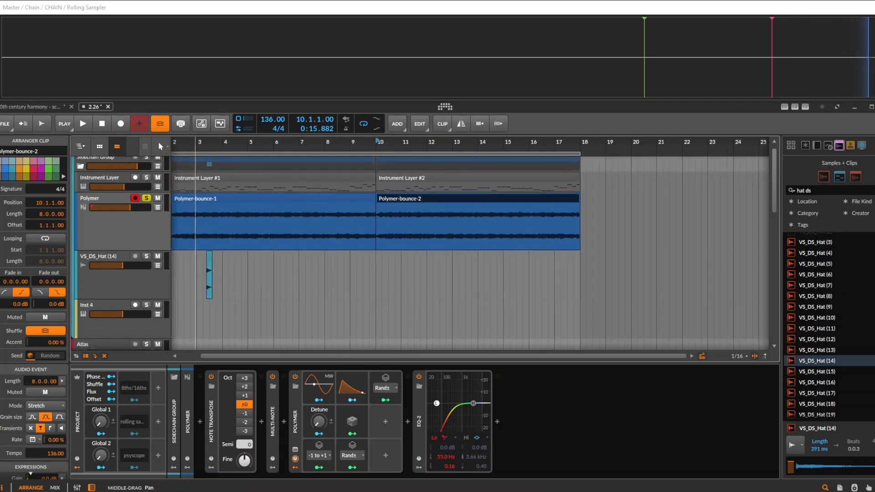
pyautogui.scroll(5, 195, 275)
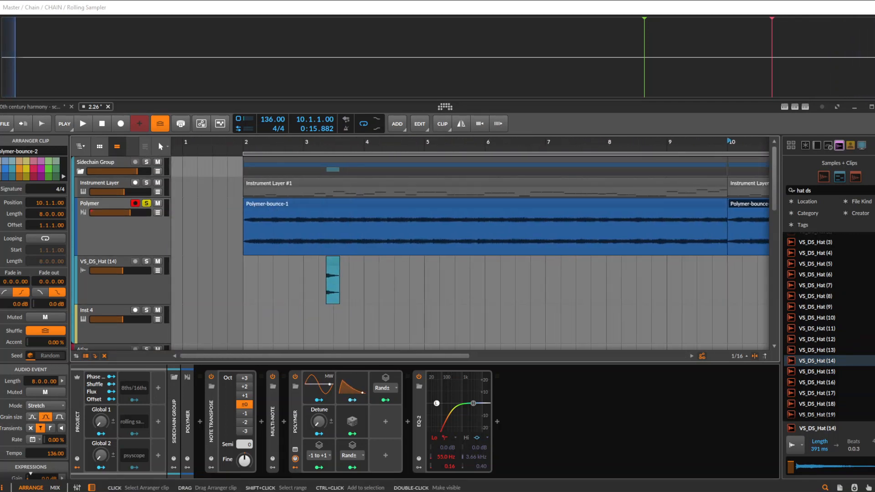
pyautogui.moveTo(332, 261); pyautogui.dragTo(243, 286)
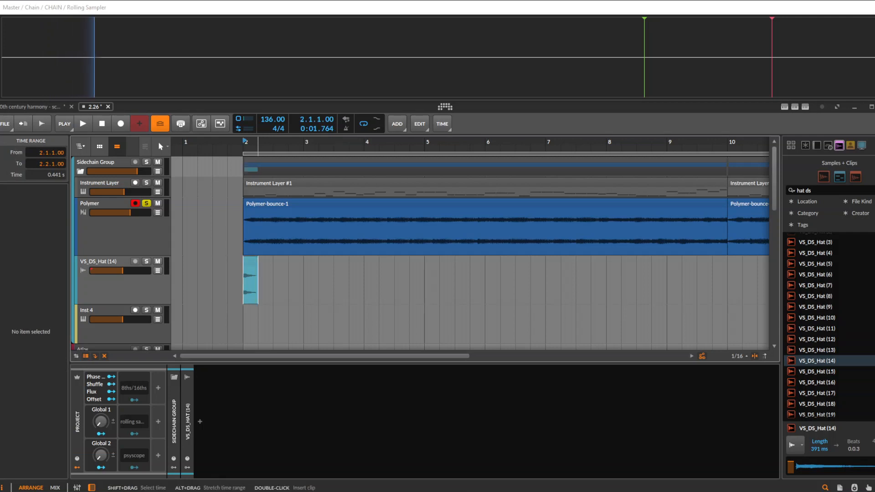
# Loop the hat clip with a one-beat loop length and extend it to 16 bars, ending with the Polymer clips
pyautogui.click(313, 283)
pyautogui.moveTo(258, 262); pyautogui.dragTo(757, 263)
pyautogui.scroll(-5, 500, 273)
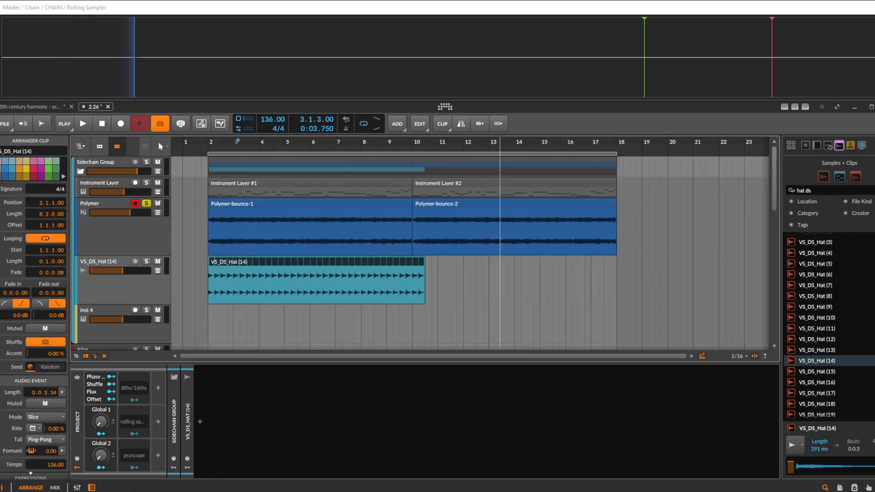
pyautogui.scroll(-3, 500, 273)
pyautogui.moveTo(319, 263); pyautogui.dragTo(431, 263)
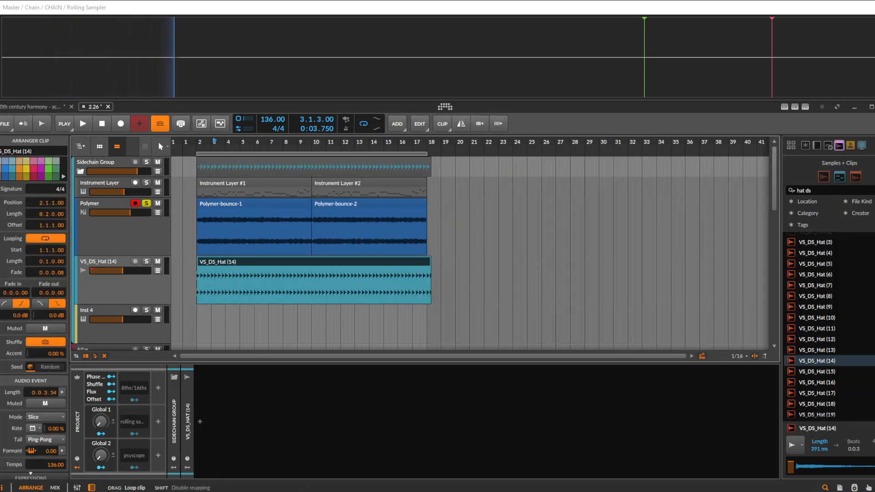
# Insert an EQ-2 device on the VS_DS_Hat (14) track
pyautogui.click(200, 421)
pyautogui.write('eq')
pyautogui.press('Down')
pyautogui.press('Return')
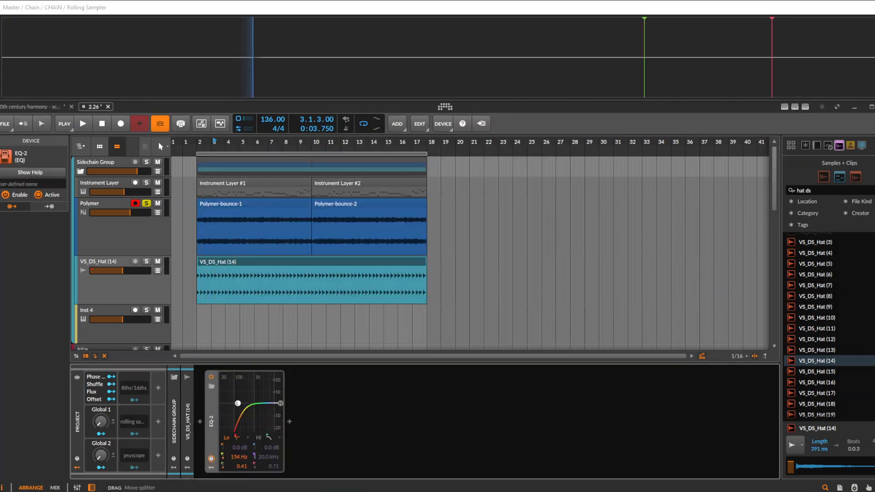
# Solo the VS_DS_Hat (14) track in place of Polymer and start playback
pyautogui.press('space')
pyautogui.press('space')
pyautogui.click(147, 262)
pyautogui.click(219, 262)
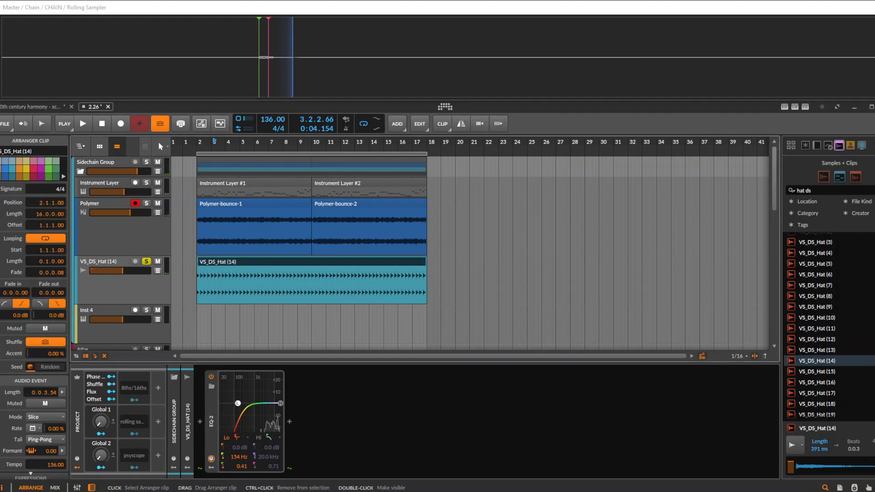
pyautogui.press('space')
pyautogui.scroll(-1, 218, 262)
# Raise the hat track's send to the ValhallaVintageVerb track, set the EQ-2 low cut to 3.55 kHz, and stop playback
pyautogui.click(109, 283)
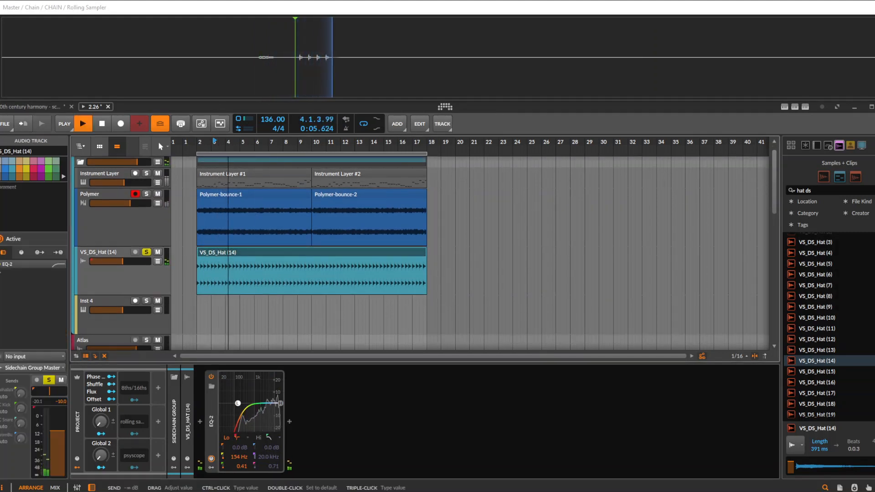
pyautogui.moveTo(21, 393); pyautogui.dragTo(20, 358)
pyautogui.scroll(1, 219, 282)
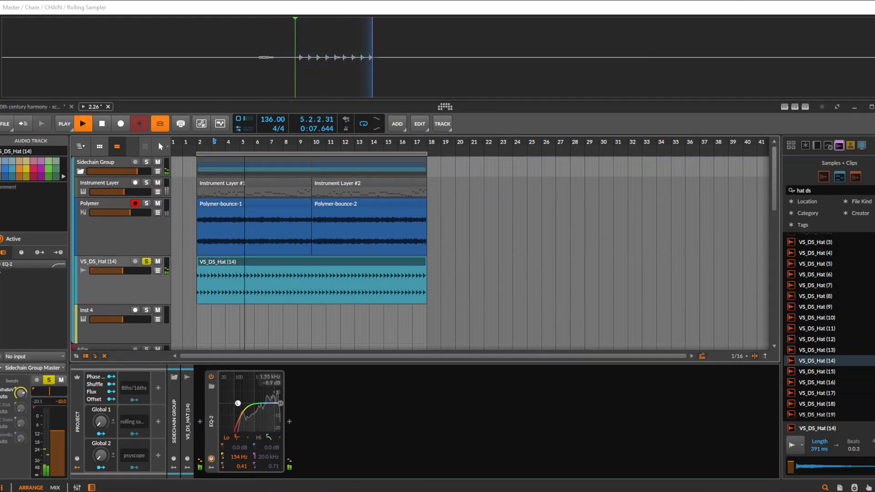
pyautogui.moveTo(238, 403); pyautogui.dragTo(266, 404)
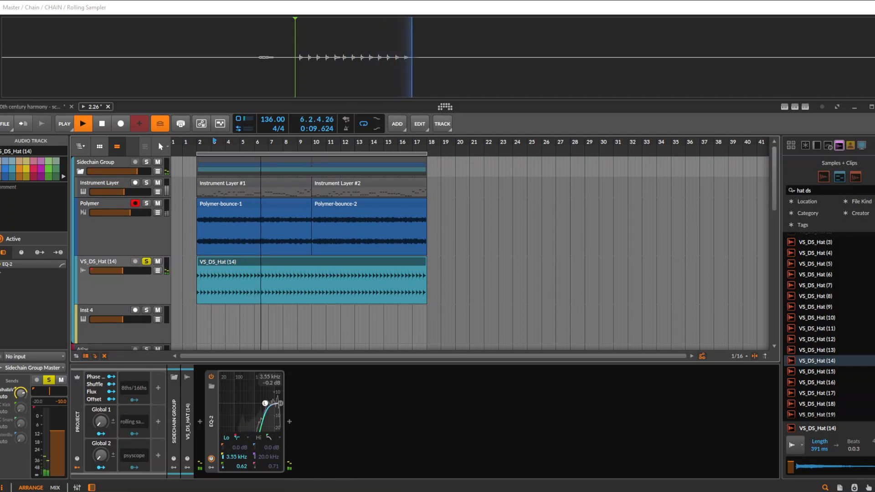
pyautogui.press('space')
# Bounce the looped hat clip in place to audio
pyautogui.scroll(1, 217, 282)
pyautogui.moveTo(217, 283); pyautogui.dragTo(303, 280)
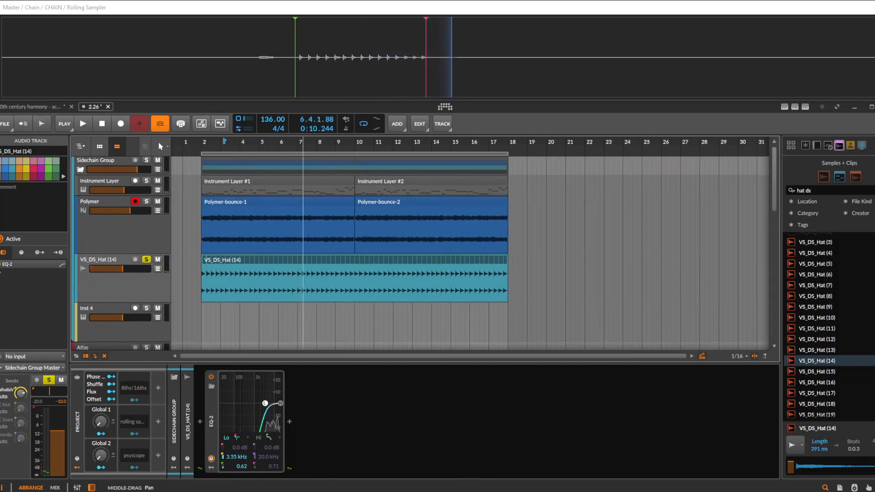
pyautogui.click(310, 261)
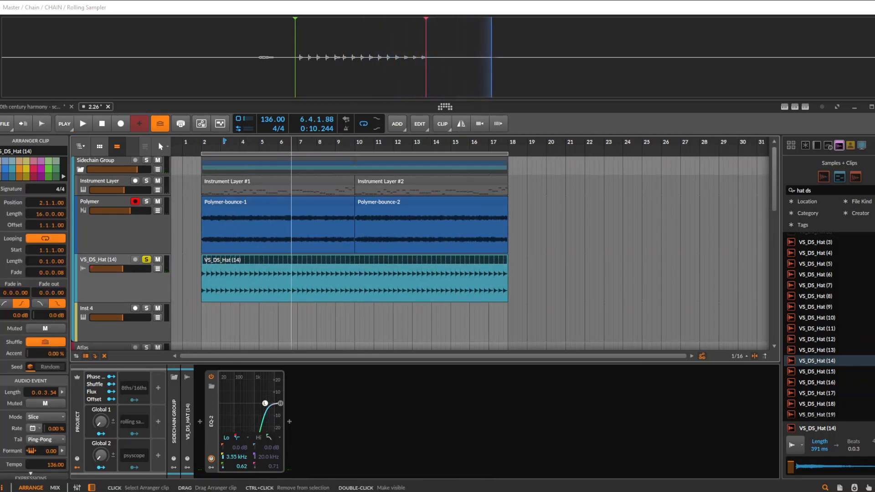
pyautogui.hotkey('ctrl', 'b')
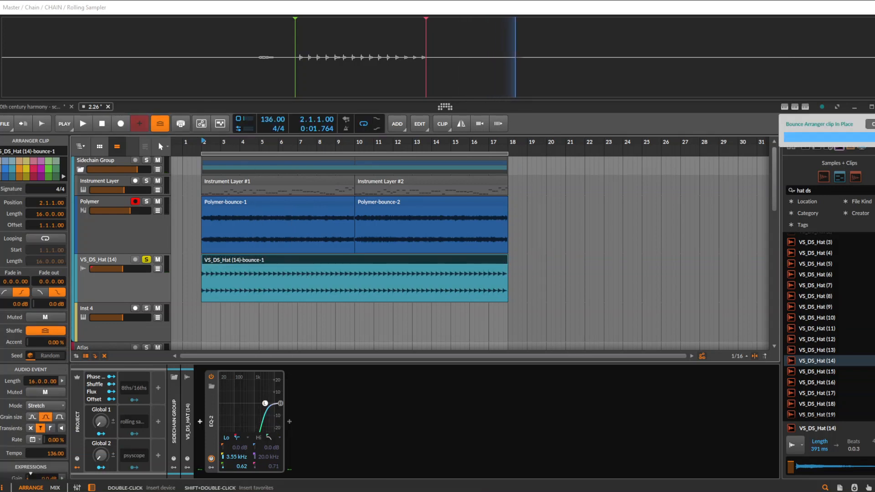
# Play the bounced hat clip from bar 2, stop playback, and re-enable the EQ-2 on its track
pyautogui.scroll(2, 296, 283)
pyautogui.moveTo(275, 283); pyautogui.dragTo(367, 284)
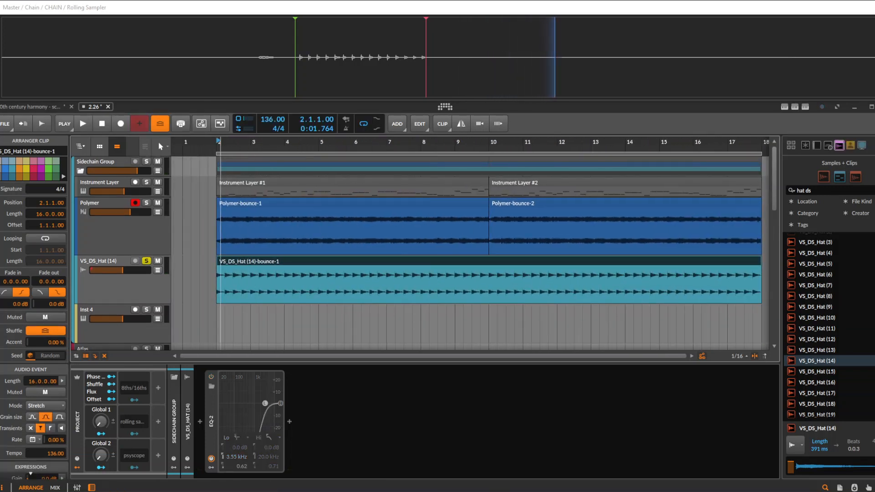
pyautogui.scroll(2, 219, 283)
pyautogui.click(216, 284)
pyautogui.press('space')
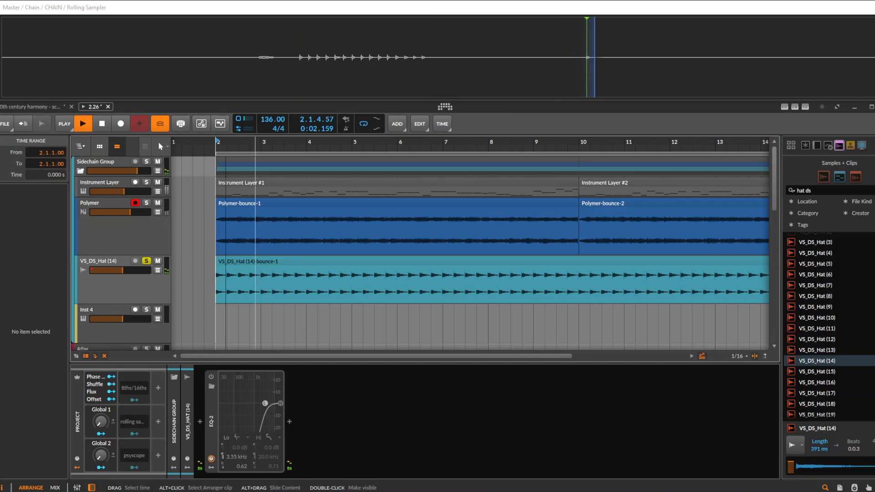
pyautogui.scroll(-2, 217, 283)
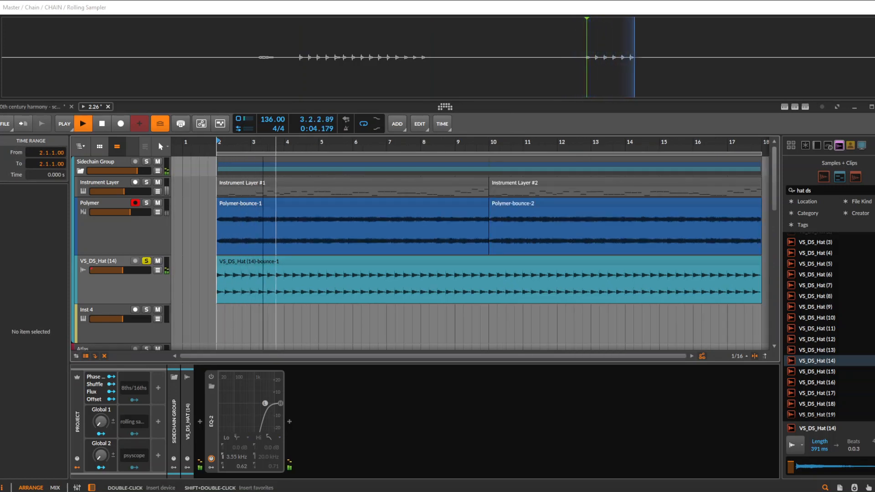
pyautogui.press('space')
pyautogui.click(211, 377)
# Bounce the hat clip to a new audio track, using the Post-Fader source and 32-bit floating-point bit depth
pyautogui.scroll(-2, 367, 283)
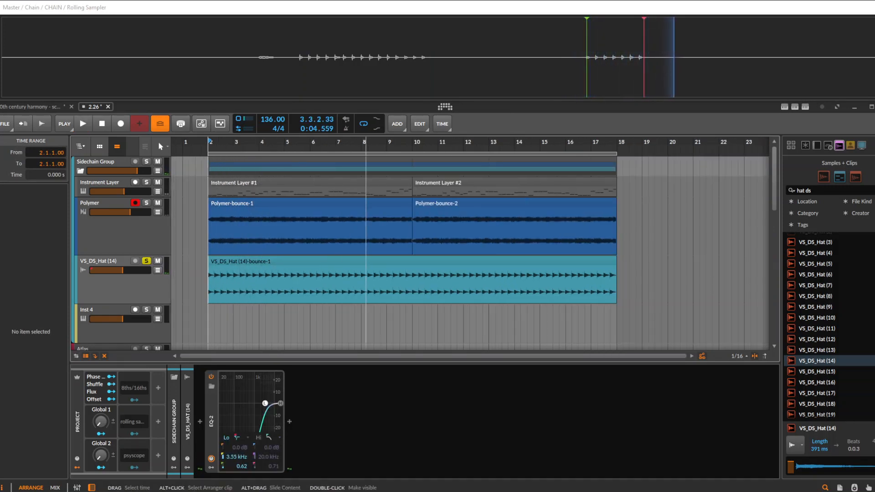
pyautogui.moveTo(362, 282); pyautogui.dragTo(354, 283)
pyautogui.click(374, 262)
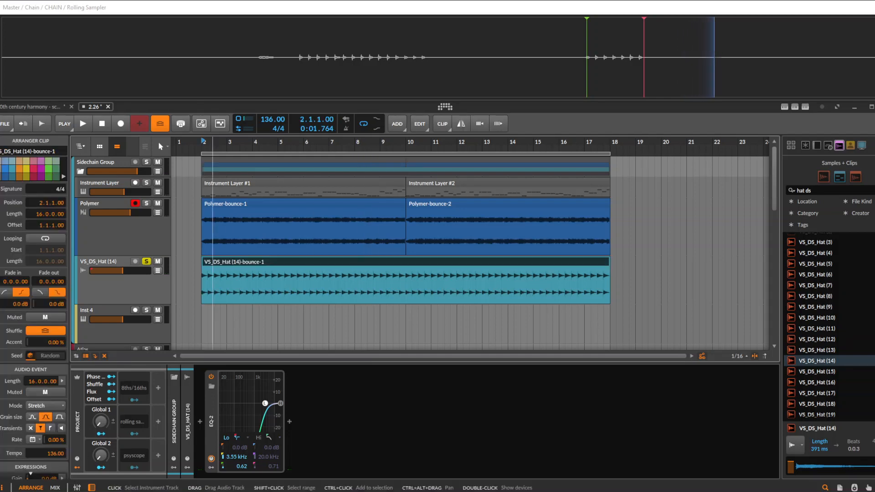
pyautogui.hotkey('ctrl', 'b')
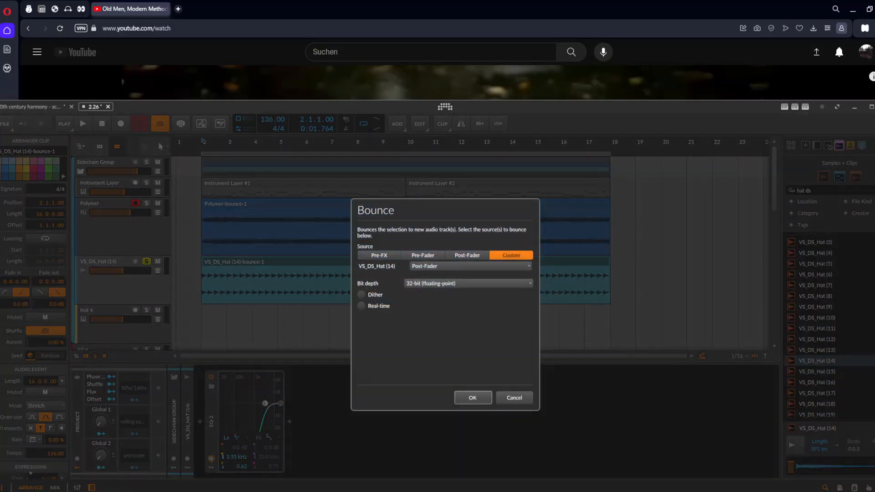
pyautogui.click(483, 395)
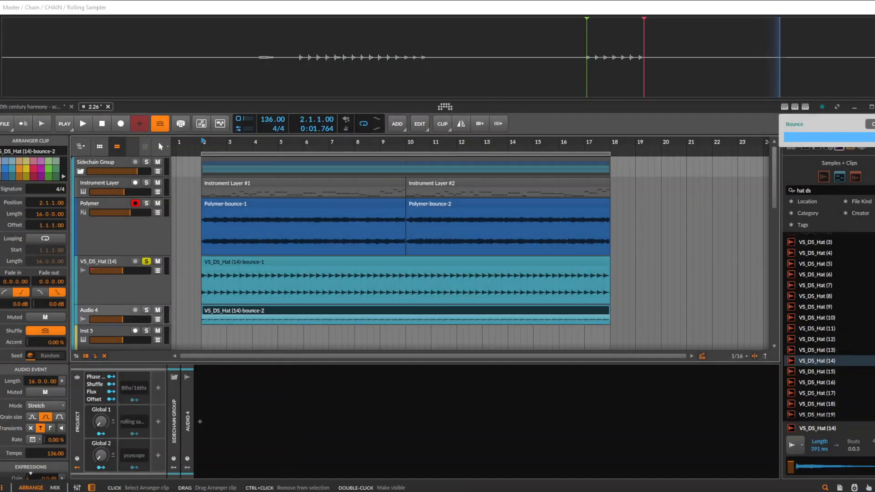
# Play the arrangement with the new bounced hat track soloed, unsolo it, and stop playback
pyautogui.press('space')
pyautogui.click(147, 310)
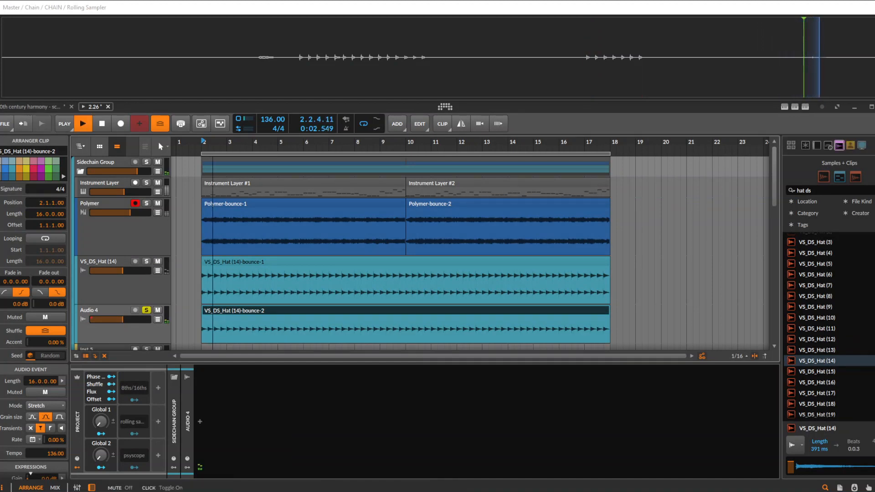
pyautogui.click(146, 310)
pyautogui.press('space')
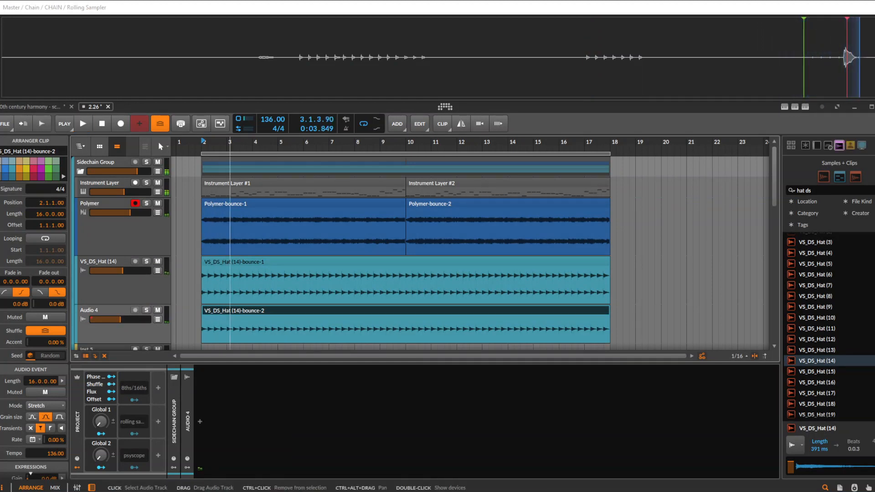
# Delete the new bounced audio track and select the remaining clip on the VS_DS_Hat (14) track
pyautogui.click(114, 332)
pyautogui.press('Delete')
pyautogui.click(273, 262)
pyautogui.press('-')
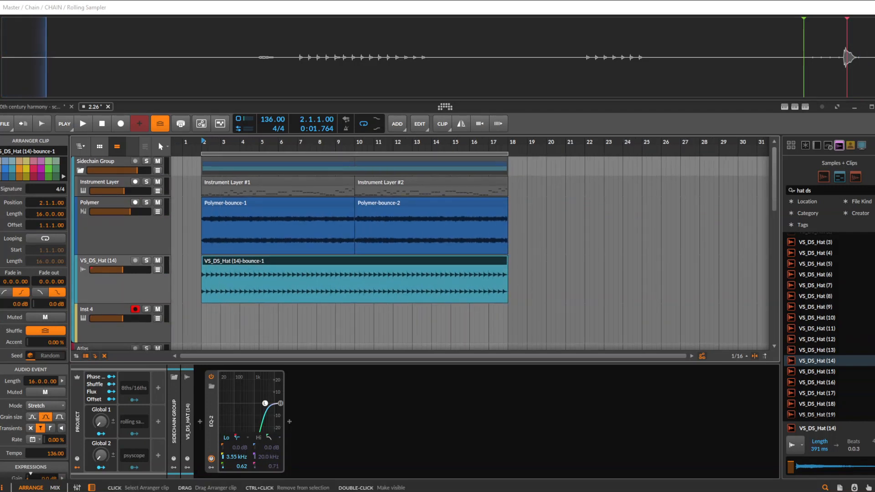
# Put the VS_DS_Hat (14) track into its own group inside the Sidechain Group
pyautogui.click(108, 285)
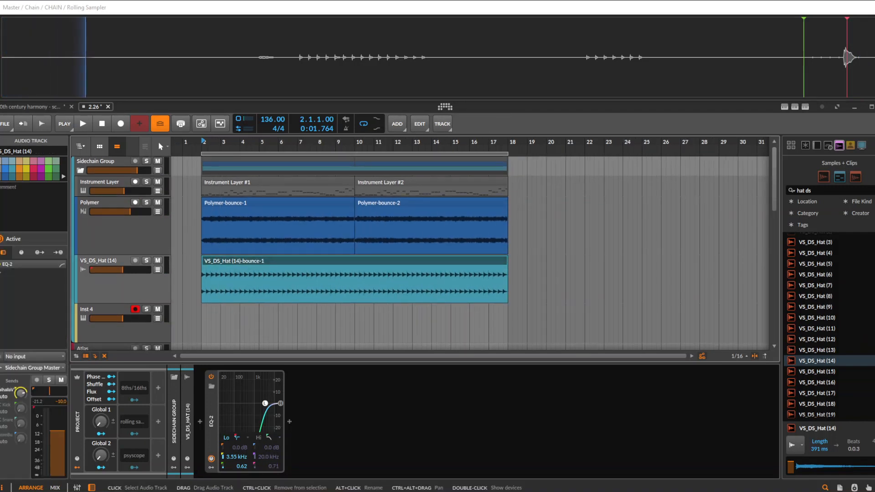
pyautogui.hotkey('ctrl', 'g')
pyautogui.click(224, 264)
pyautogui.hotkey('ctrl', 'b')
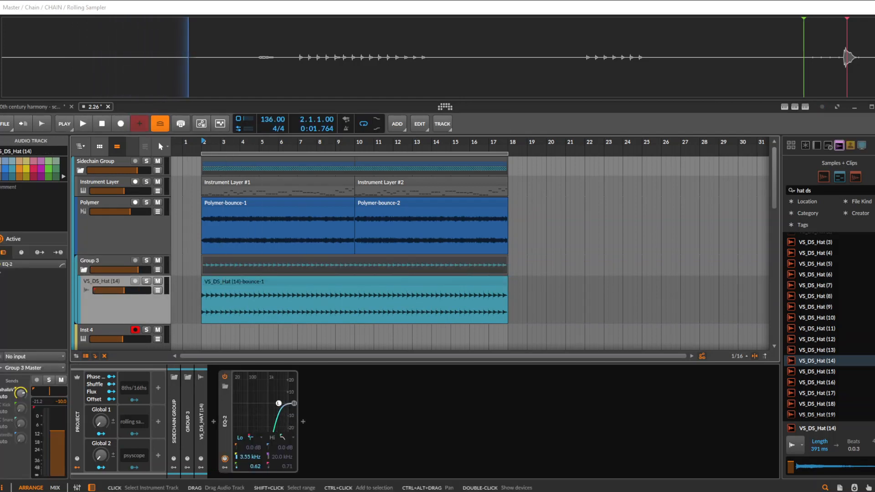
# Try deactivating the VS_DS_Hat (14) track inside its group, and undo the deactivation
pyautogui.hotkey('alt', 'a')
pyautogui.click(107, 262)
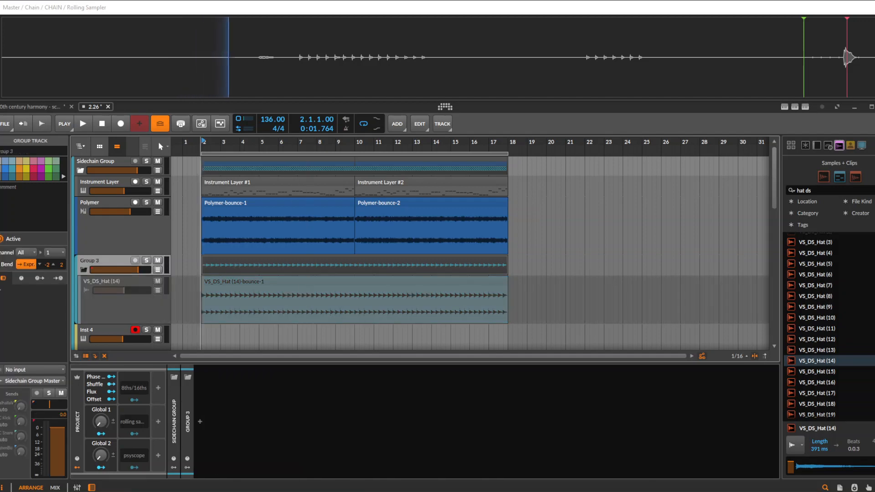
pyautogui.hotkey('ctrl', 'z')
# Dissolve the hat's Group 3 inside the Sidechain Group and select the VS_DS_Hat (14) clip
pyautogui.click(108, 281)
pyautogui.click(222, 282)
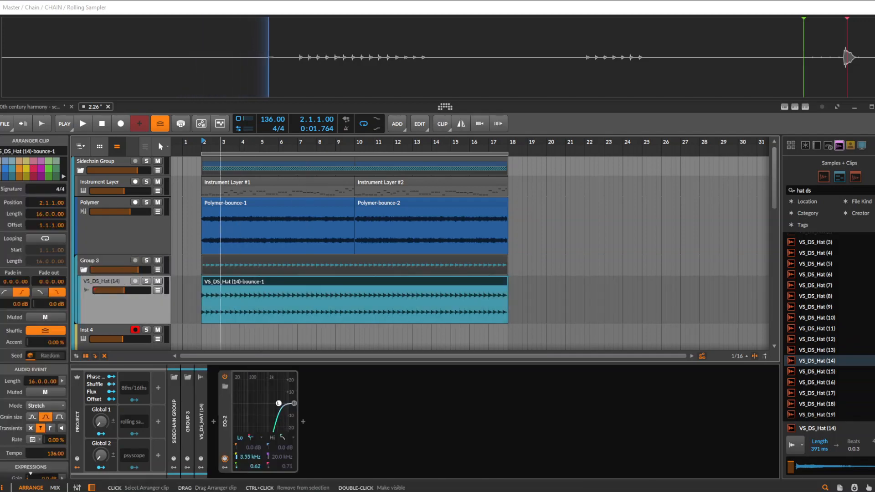
pyautogui.scroll(-3, 324, 273)
pyautogui.scroll(3, 395, 255)
pyautogui.scroll(-3, 395, 256)
pyautogui.click(107, 238)
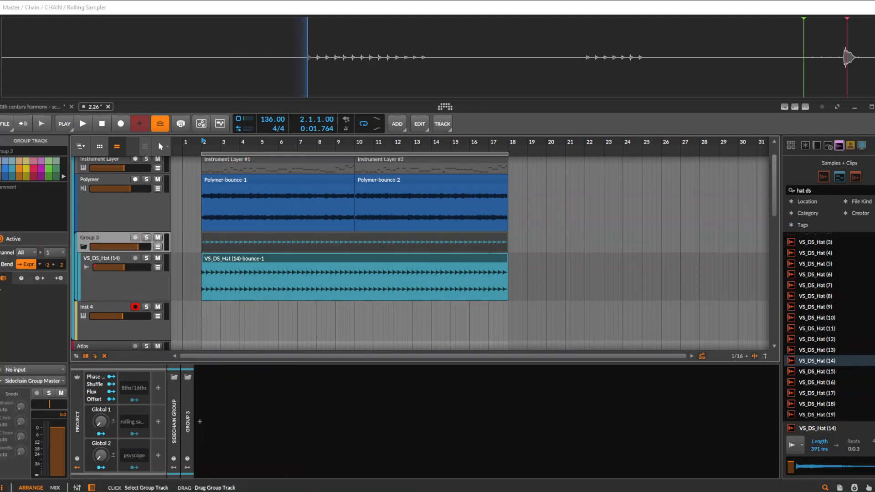
pyautogui.hotkey('ctrl', 'shift', 'g')
pyautogui.click(223, 238)
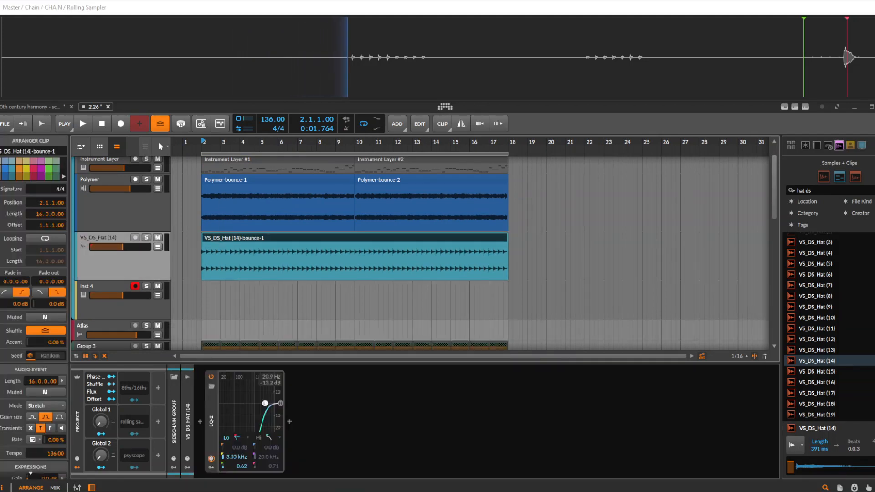
# Insert a Poly Grid instrument before the EQ-2 on the VS_DS_Hat (14) track, searching for "poly"
pyautogui.click(200, 421)
pyautogui.write('poly')
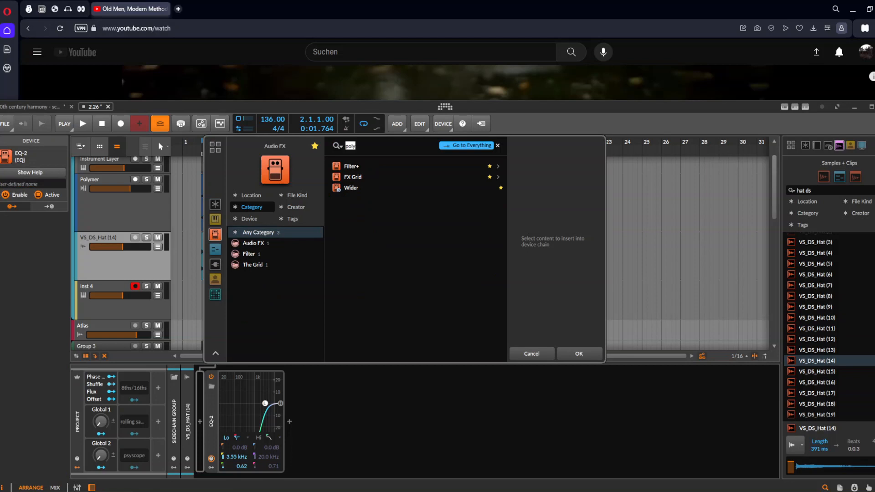
pyautogui.press('BackSpace')
pyautogui.write('poly')
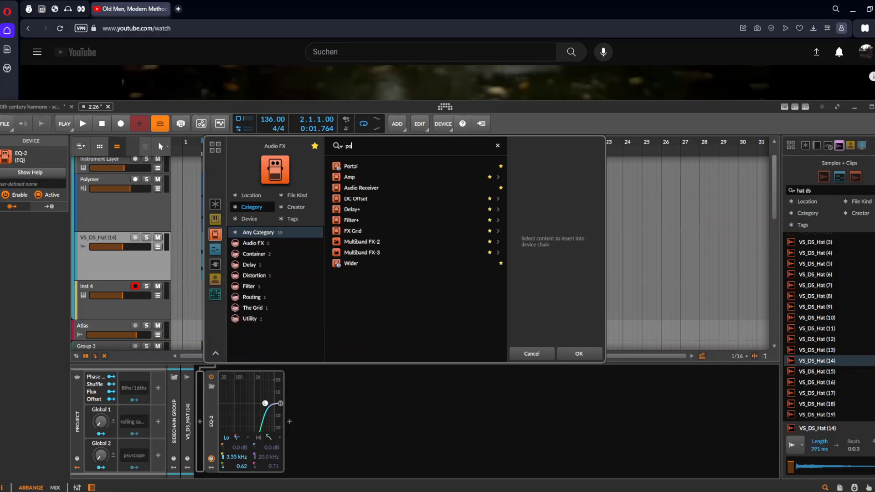
pyautogui.click(215, 219)
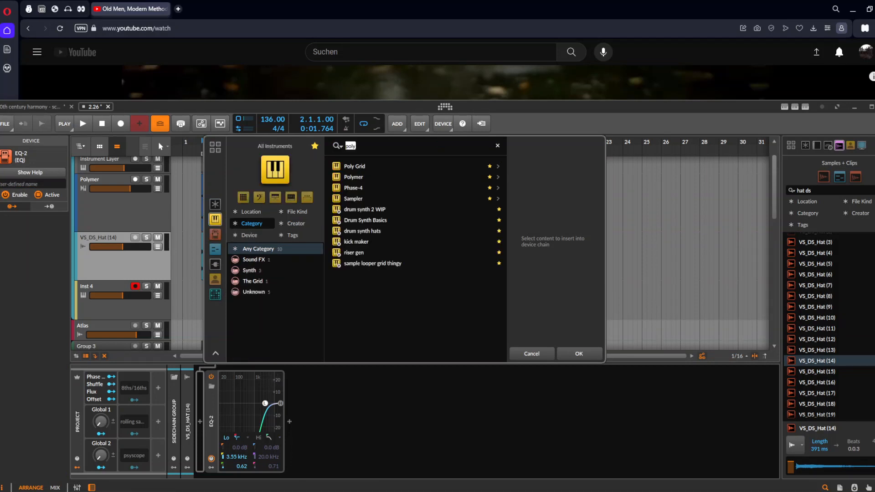
pyautogui.press('Down')
pyautogui.press('Return')
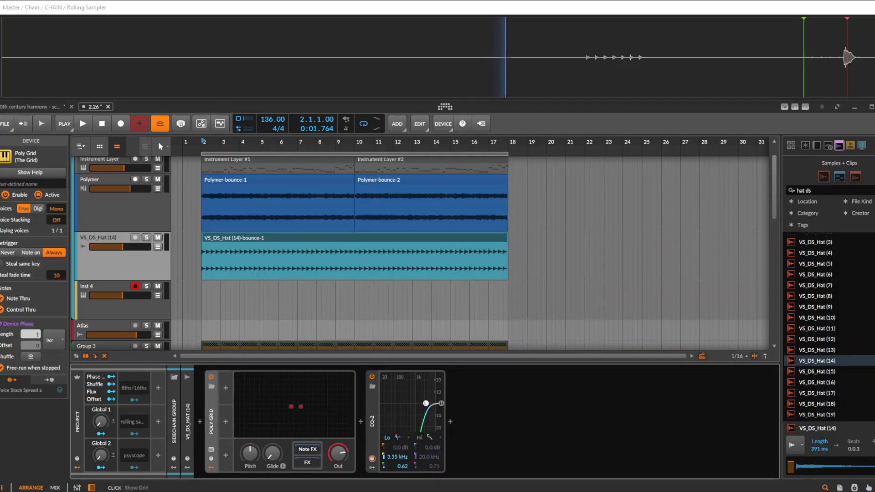
# View the Poly Grid's patch on the VS_DS_Hat (14) track and close the grid editor
pyautogui.moveTo(308, 462); pyautogui.dragTo(308, 462)
pyautogui.scroll(3, 260, 256)
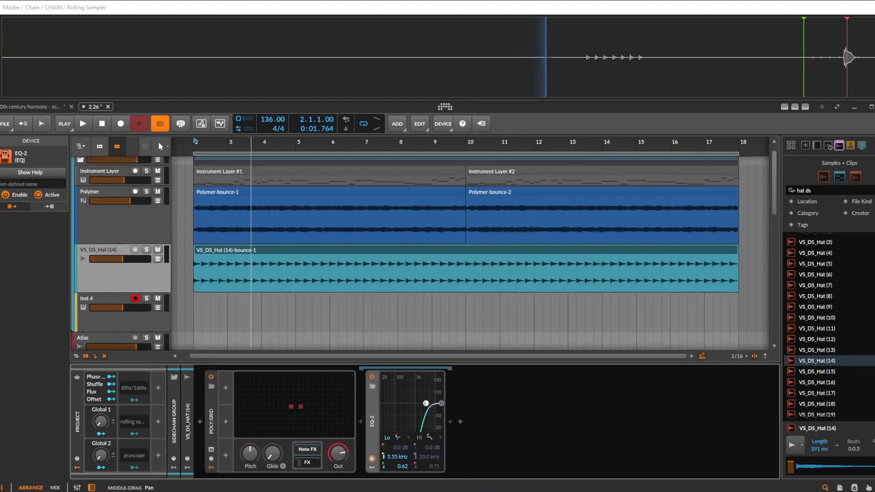
pyautogui.scroll(-3, 242, 255)
pyautogui.click(200, 282)
pyautogui.click(297, 407)
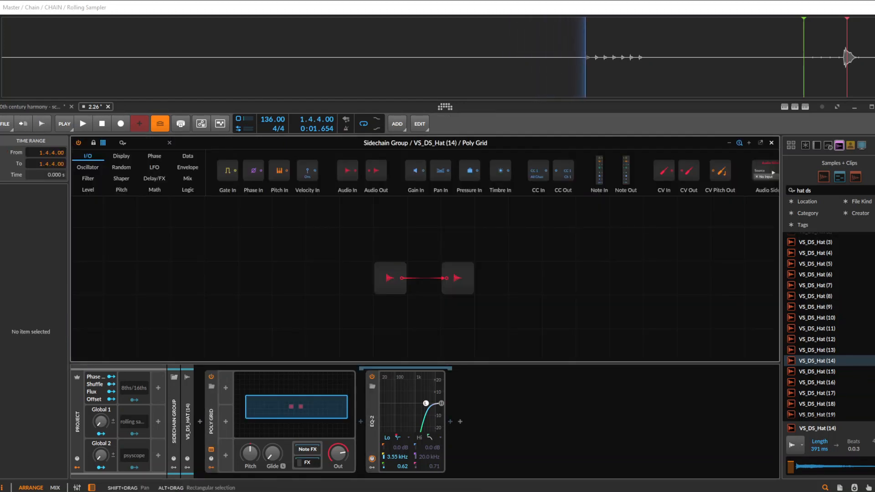
pyautogui.press('Escape')
# Play the arrangement from position 2.4.4 with the VS_DS_Hat (14) track soloed, and stop playback
pyautogui.click(220, 283)
pyautogui.press('space')
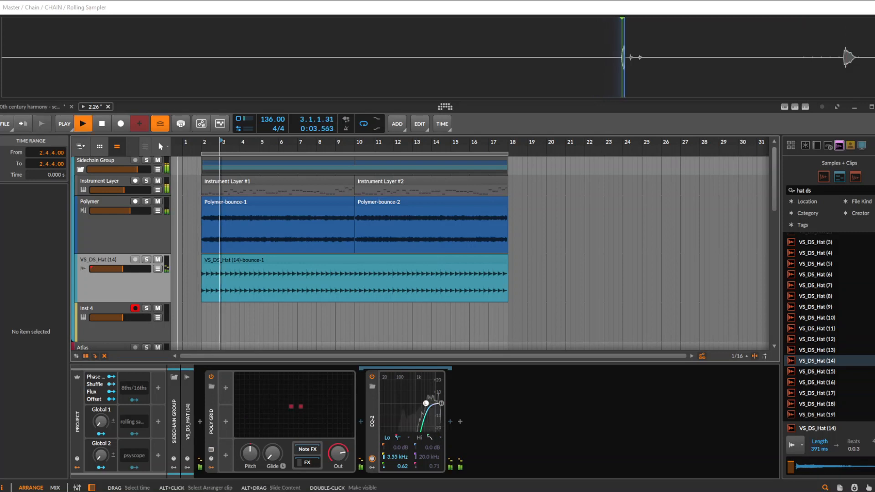
pyautogui.click(146, 260)
pyautogui.scroll(1, 280, 283)
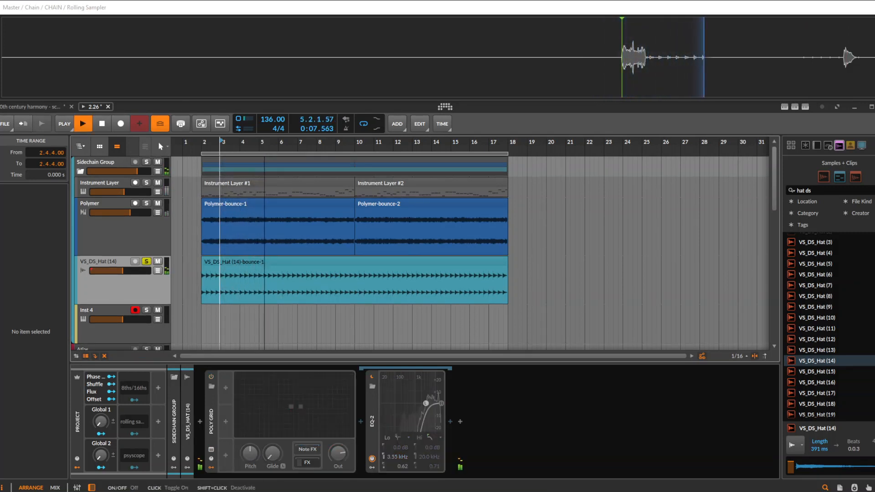
pyautogui.press('space')
# Bounce the VS_DS_Hat (14) clip in place and deactivate the Poly Grid device
pyautogui.click(283, 262)
pyautogui.hotkey('ctrl', 'b')
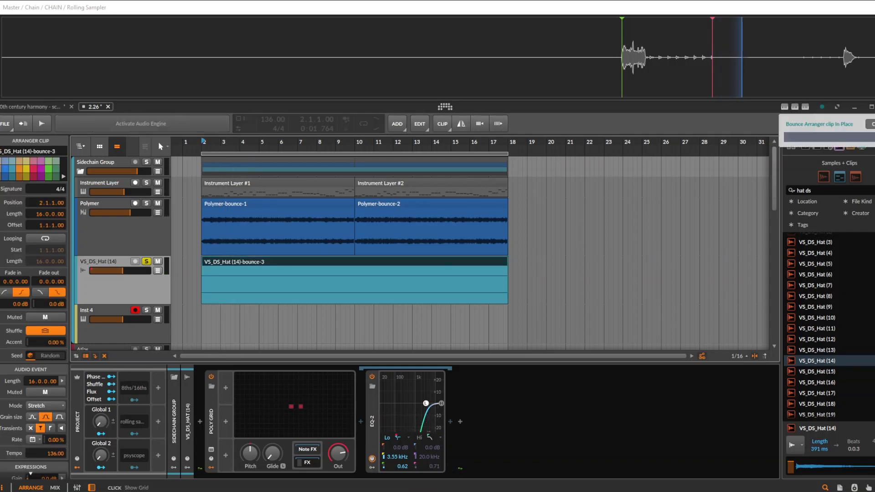
pyautogui.click(211, 421)
pyautogui.hotkey('alt', 'a')
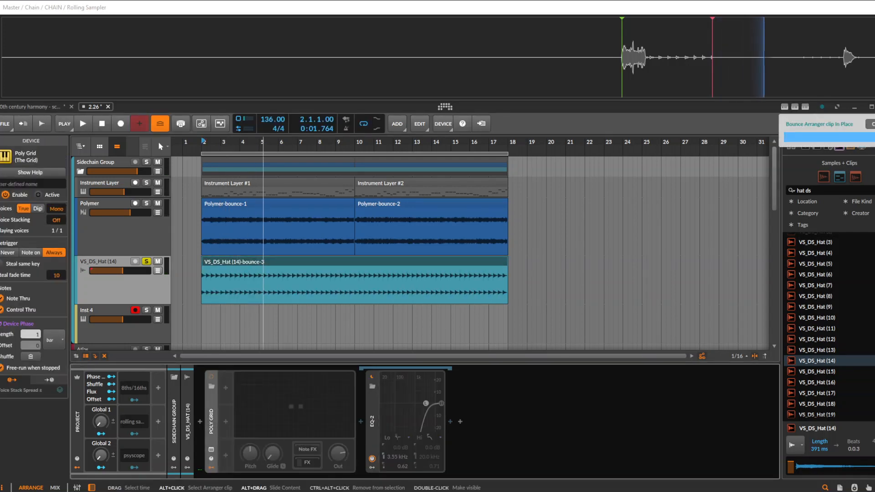
# Play the soloed, bounced hat clip from position 4.2.3 and stop playback
pyautogui.click(247, 285)
pyautogui.press('space')
pyautogui.scroll(2, 247, 285)
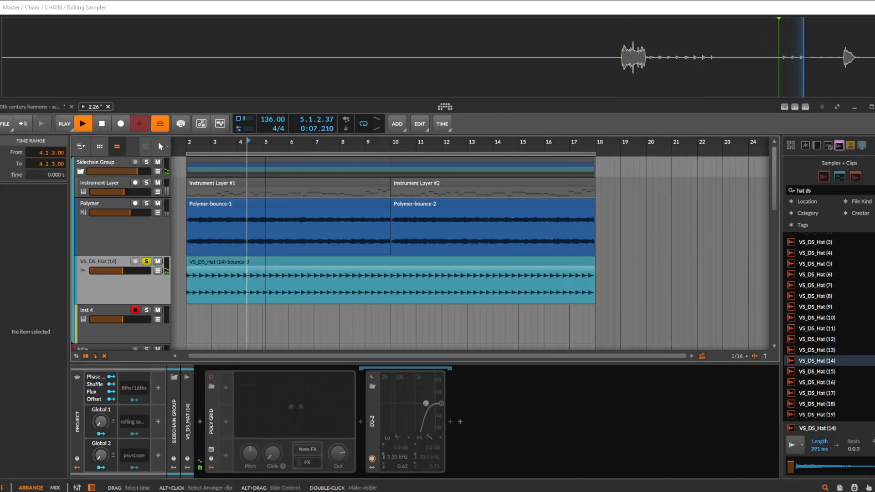
pyautogui.press('space')
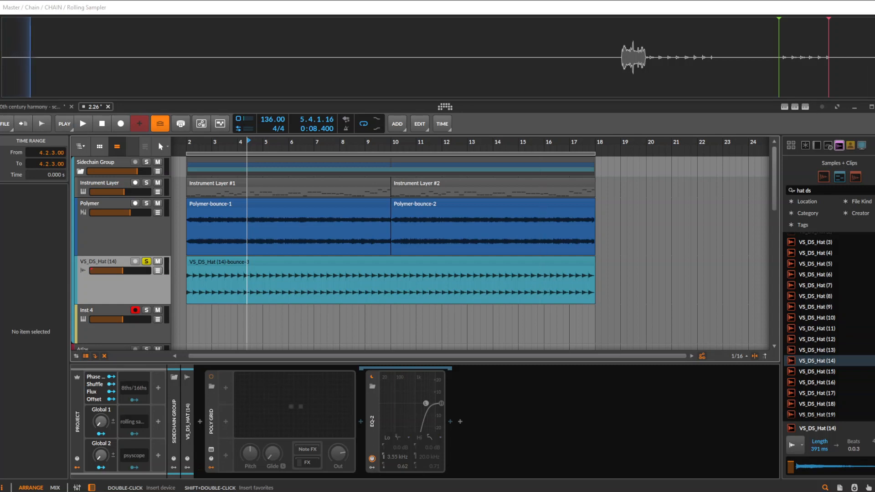
# Delete the Poly Grid and EQ-2 devices from the VS_DS_Hat (14) track
pyautogui.scroll(-2, 239, 274)
pyautogui.click(251, 261)
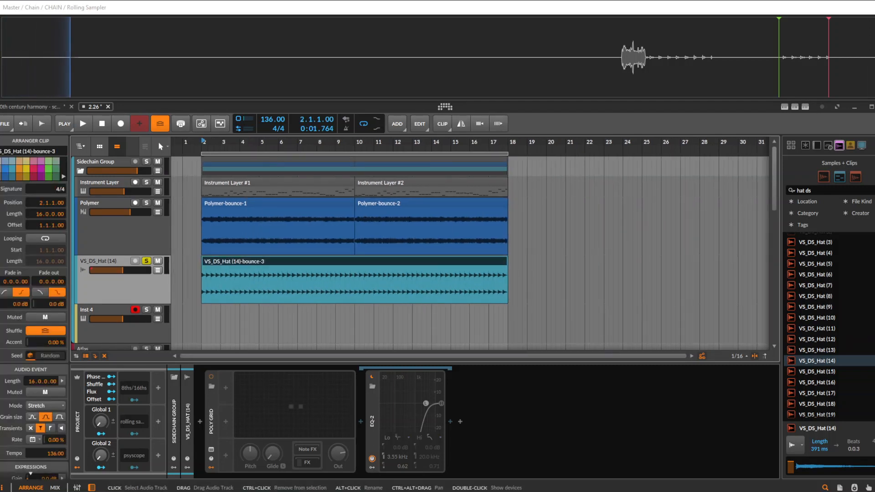
pyautogui.click(109, 288)
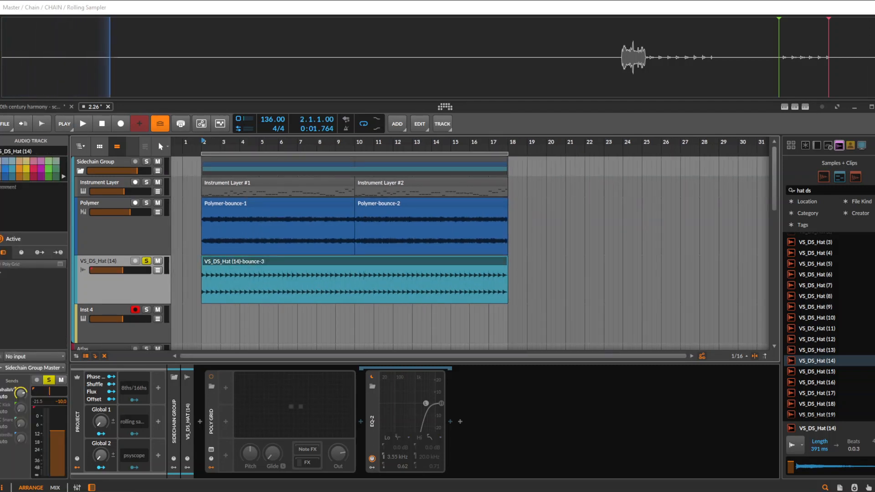
pyautogui.rightClick(211, 422)
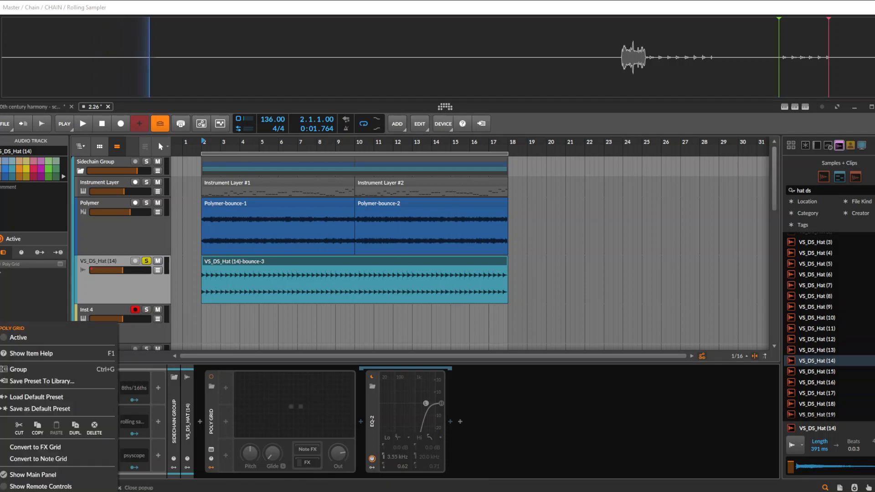
pyautogui.click(256, 278)
pyautogui.moveTo(256, 279); pyautogui.dragTo(256, 275)
pyautogui.click(211, 422)
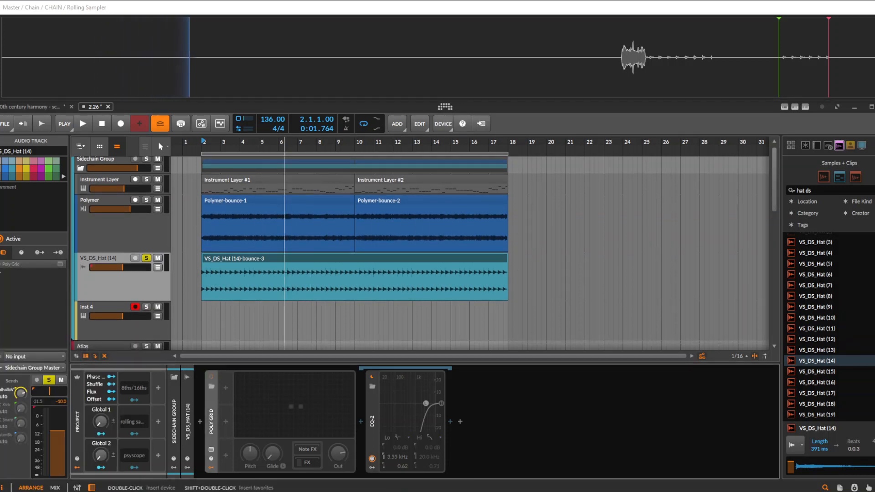
pyautogui.press('Delete')
# Try putting the VS_DS_Hat (14) track into its own group, and undo the grouping
pyautogui.scroll(1, 253, 274)
pyautogui.click(284, 261)
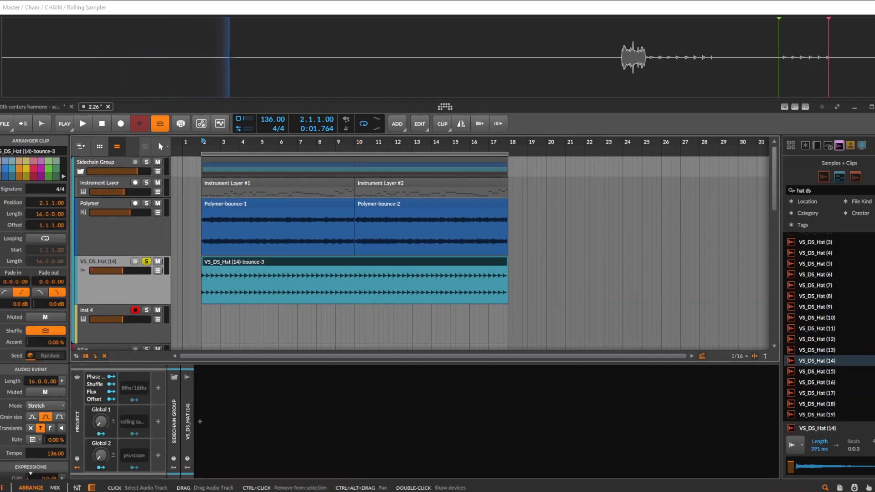
pyautogui.click(119, 290)
pyautogui.click(274, 261)
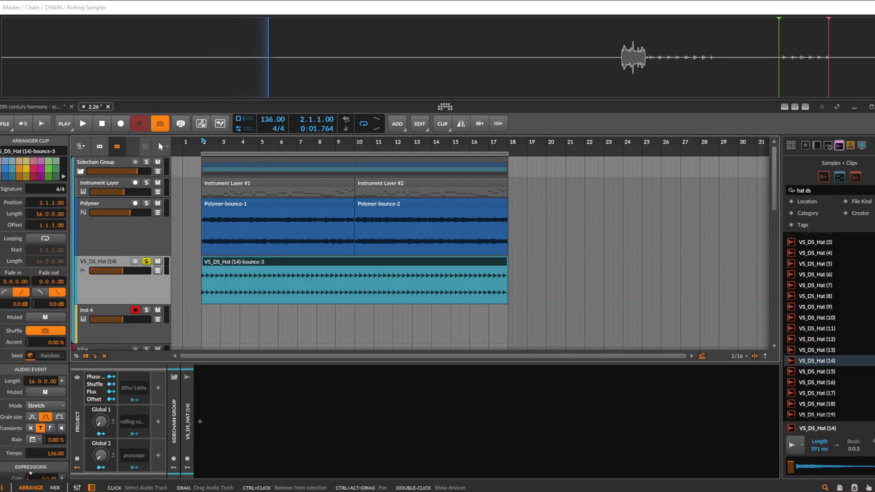
pyautogui.click(119, 290)
pyautogui.hotkey('ctrl', 'g')
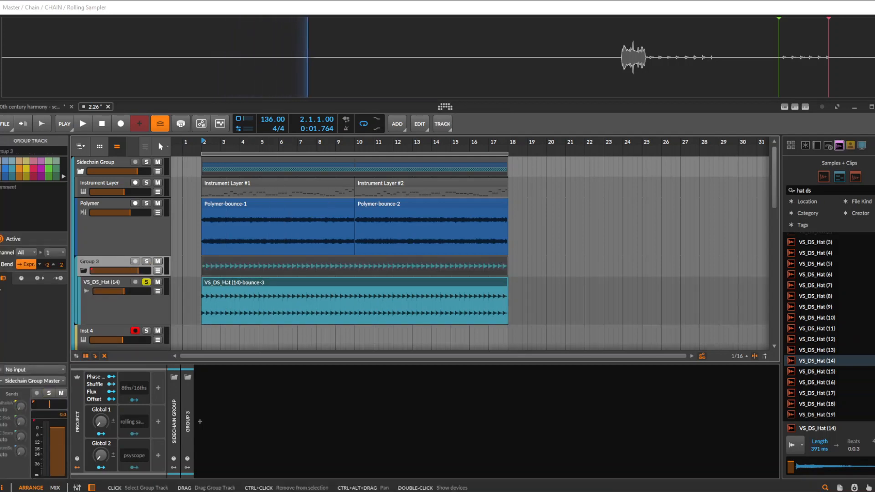
pyautogui.hotkey('ctrl', 'z')
# Cut the VS_DS_Hat (14) track from the Sidechain Group, and expand the kick group to select the kick maker track
pyautogui.hotkey('ctrl', 'x')
pyautogui.scroll(-1, 119, 290)
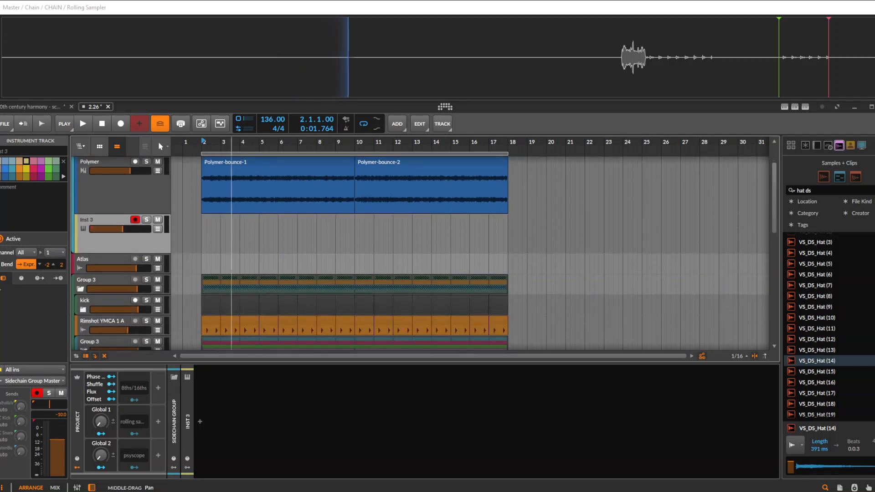
pyautogui.click(98, 301)
pyautogui.click(83, 310)
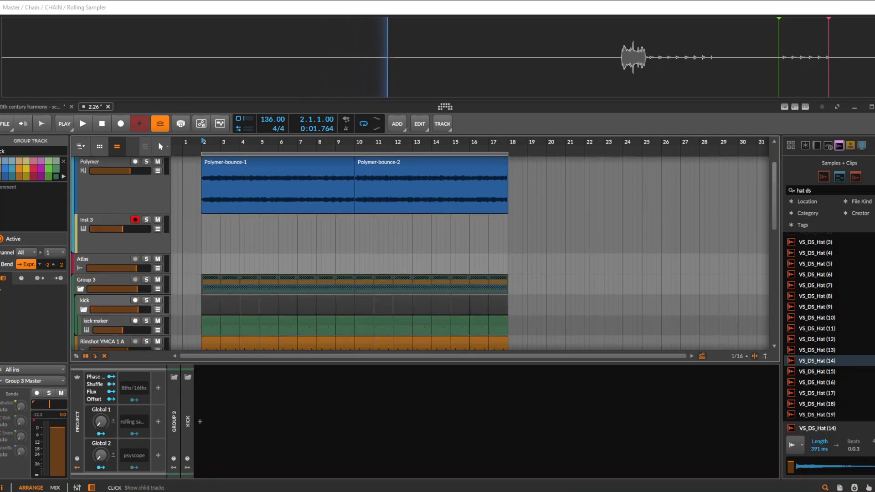
pyautogui.click(83, 310)
pyautogui.scroll(-3, 94, 303)
pyautogui.scroll(3, 98, 250)
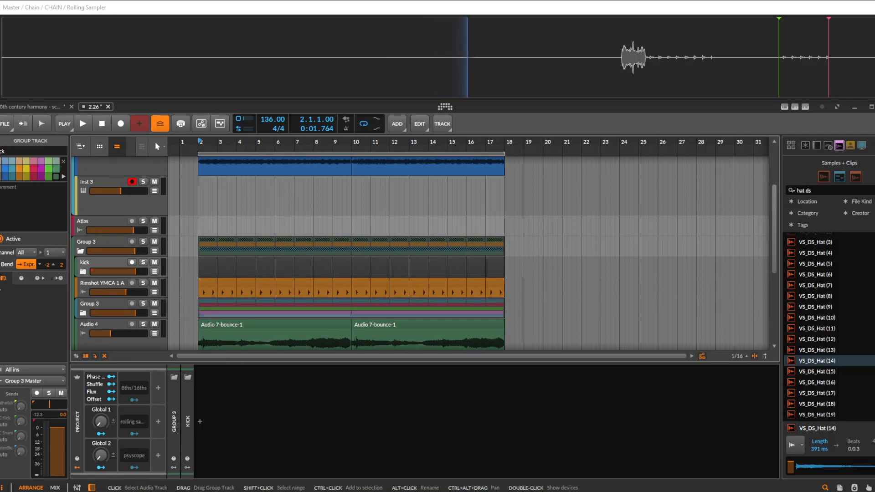
pyautogui.click(83, 271)
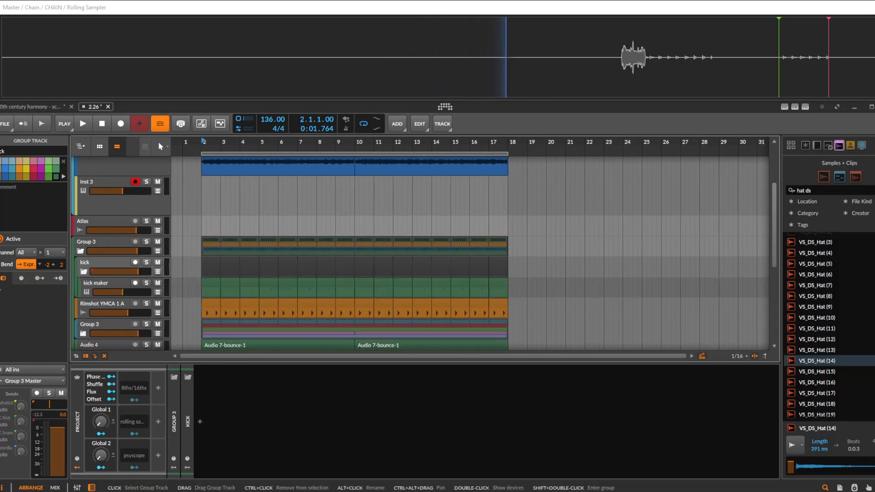
pyautogui.click(97, 283)
pyautogui.scroll(-3, 99, 284)
pyautogui.scroll(1, 194, 215)
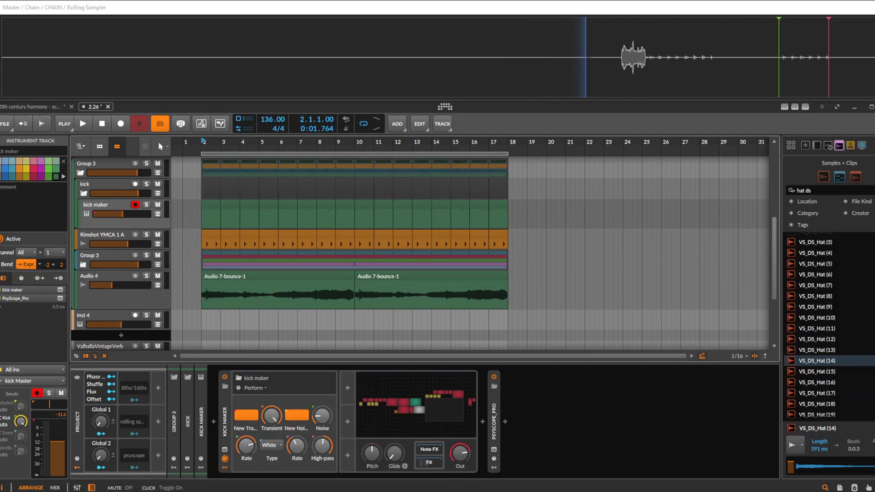
# Solo the kick maker track and repeatedly start and stop playback from bar 2 to listen to the kick
pyautogui.press('space')
pyautogui.press('space')
pyautogui.click(146, 205)
pyautogui.press('space')
pyautogui.press('space')
pyautogui.click(98, 184)
pyautogui.press('space')
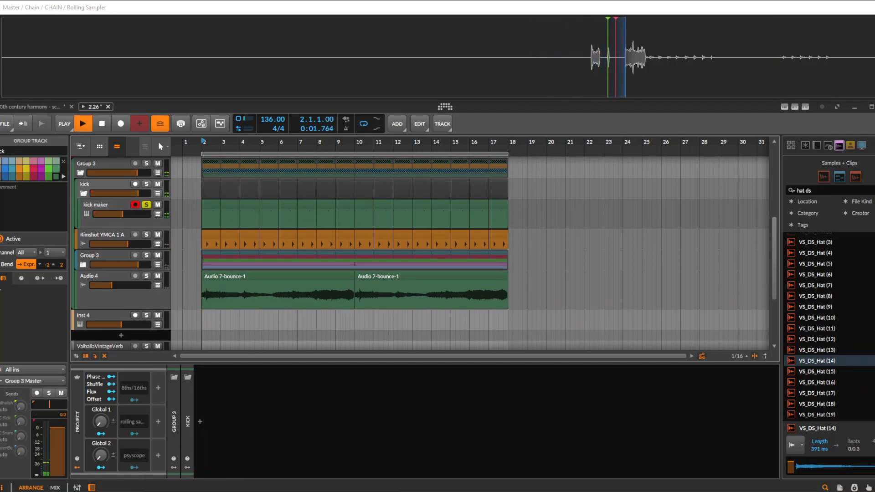
pyautogui.press('space')
pyautogui.press('space')
pyautogui.press('space')
pyautogui.press('space')
pyautogui.press('space')
pyautogui.scroll(3, 286, 255)
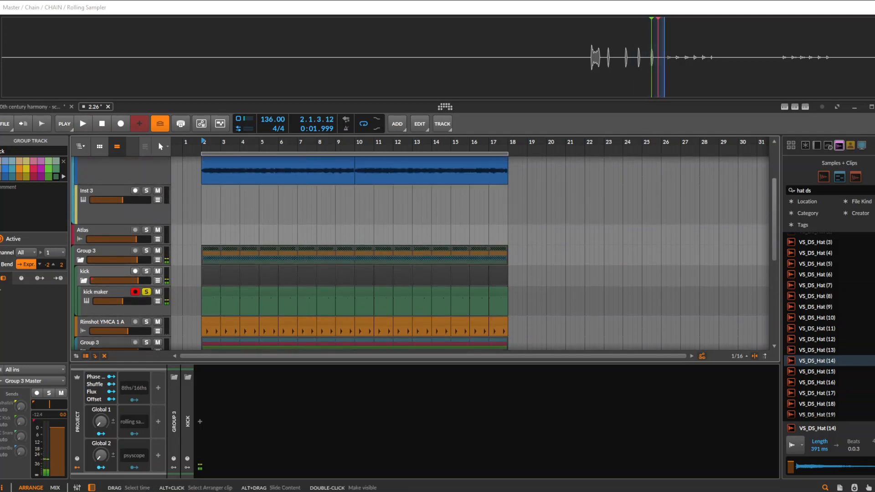
pyautogui.press('space')
pyautogui.scroll(-2, 188, 259)
pyautogui.press('space')
pyautogui.press('space')
pyautogui.scroll(2, 188, 259)
pyautogui.scroll(1, 188, 260)
pyautogui.press('space')
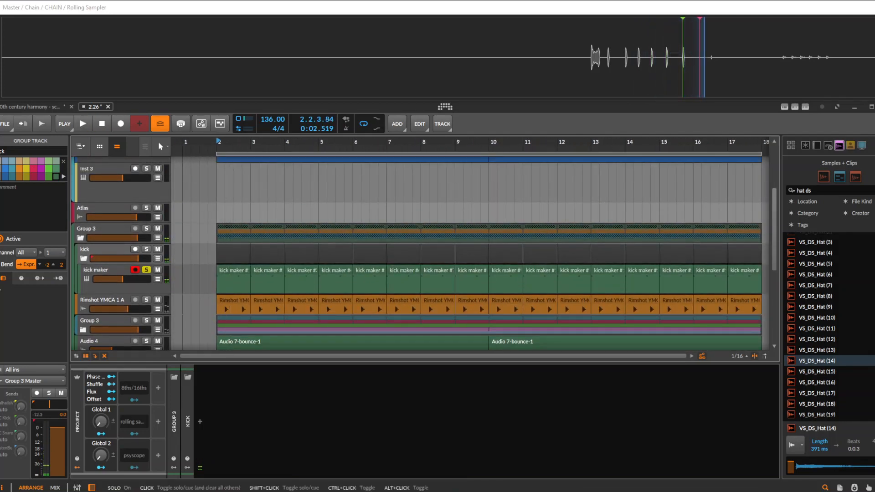
# Unsolo the kick maker track and collapse the kick group
pyautogui.click(146, 270)
pyautogui.click(105, 270)
pyautogui.scroll(1, 191, 273)
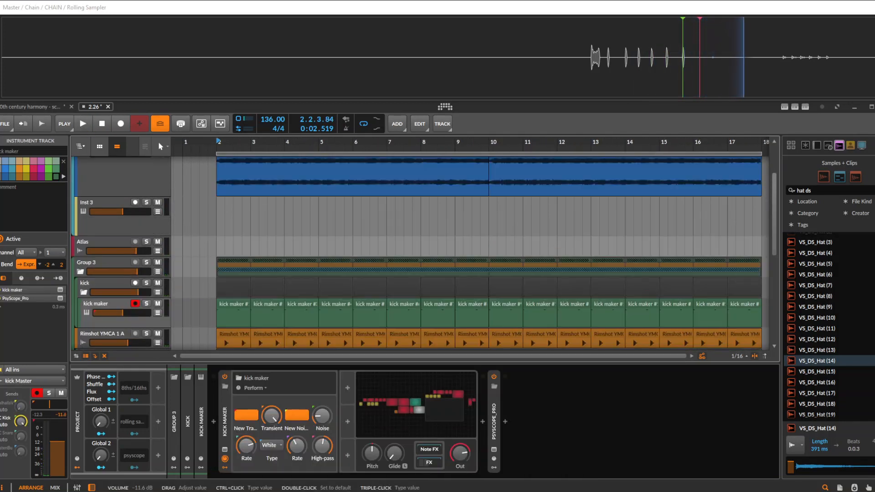
pyautogui.click(105, 284)
pyautogui.scroll(2, 191, 274)
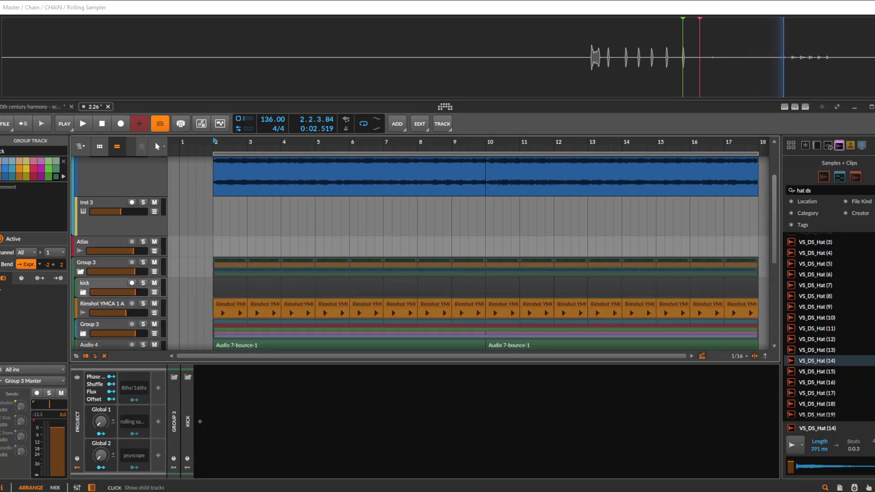
# Insert a Dynamics device on the Sidechain Group track
pyautogui.click(105, 167)
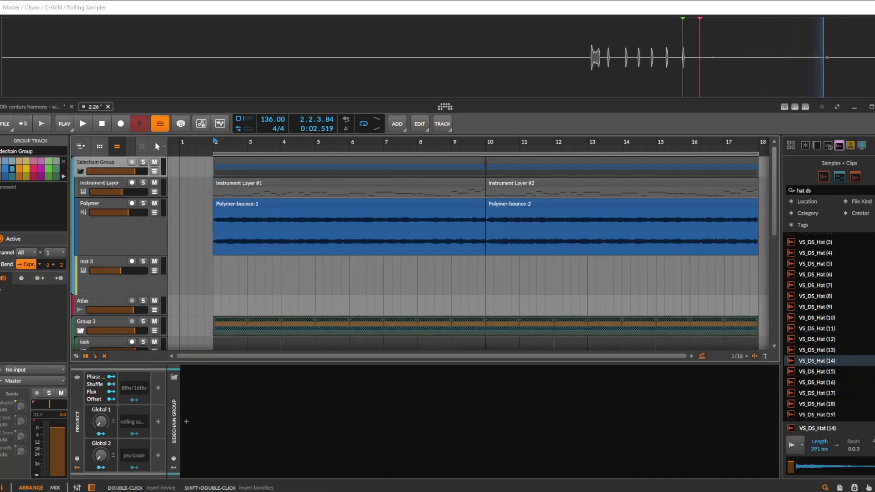
pyautogui.click(186, 422)
pyautogui.write('dy')
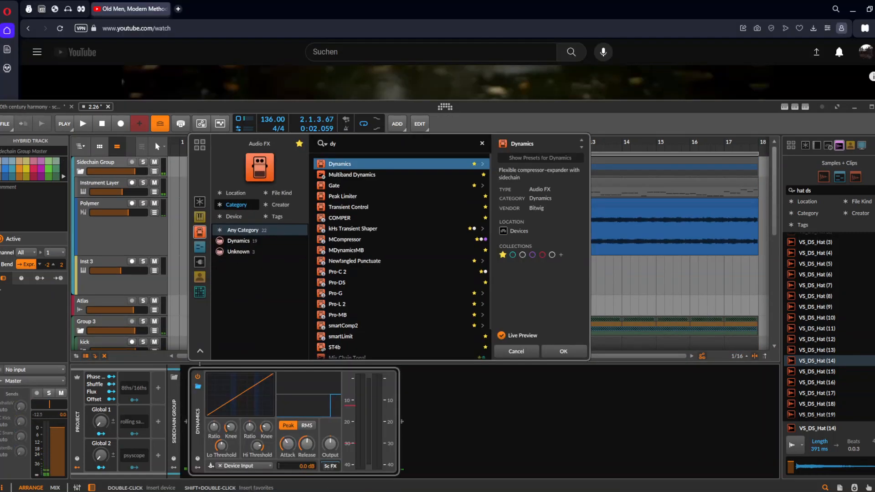
pyautogui.press('Return')
# Set the Dynamics sidechain source to kick Master (PRE) inside Group 3, and collapse the device
pyautogui.click(241, 465)
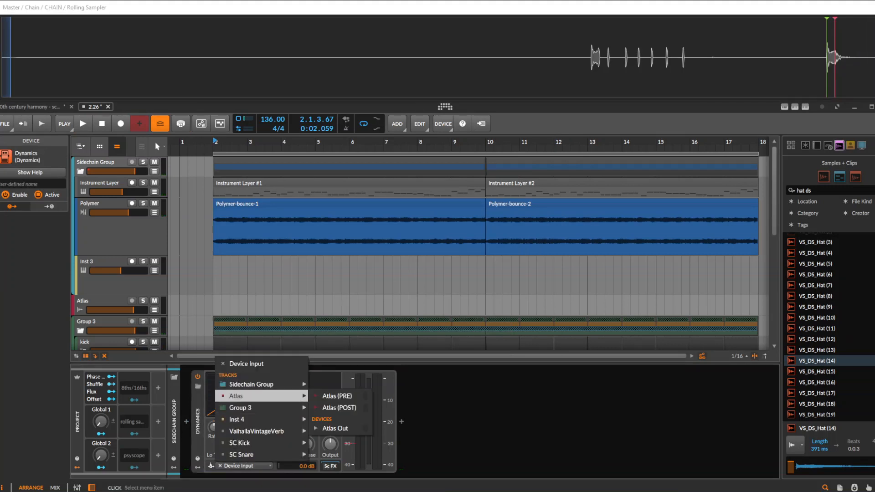
pyautogui.moveTo(262, 408)
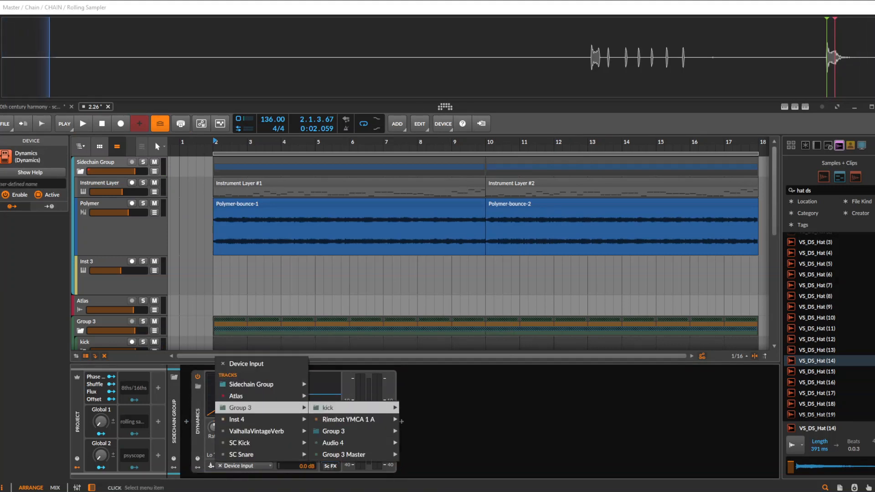
pyautogui.moveTo(347, 408)
pyautogui.moveTo(431, 420)
pyautogui.click(507, 419)
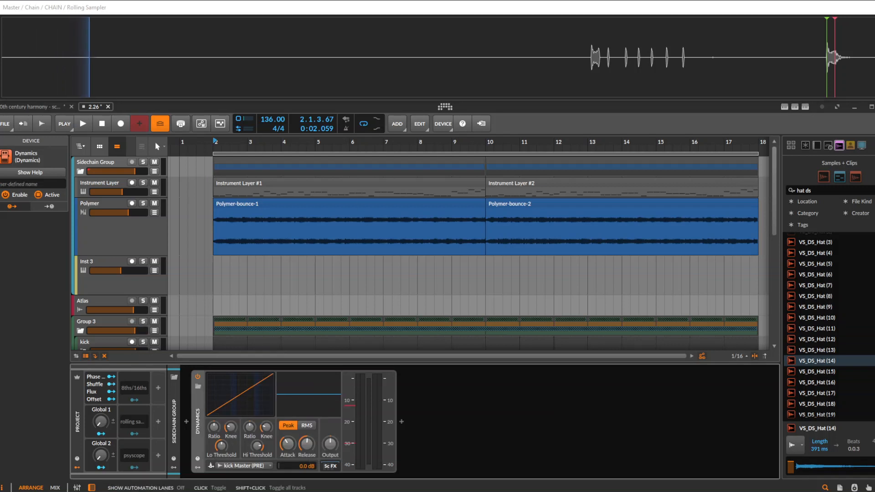
pyautogui.doubleClick(198, 422)
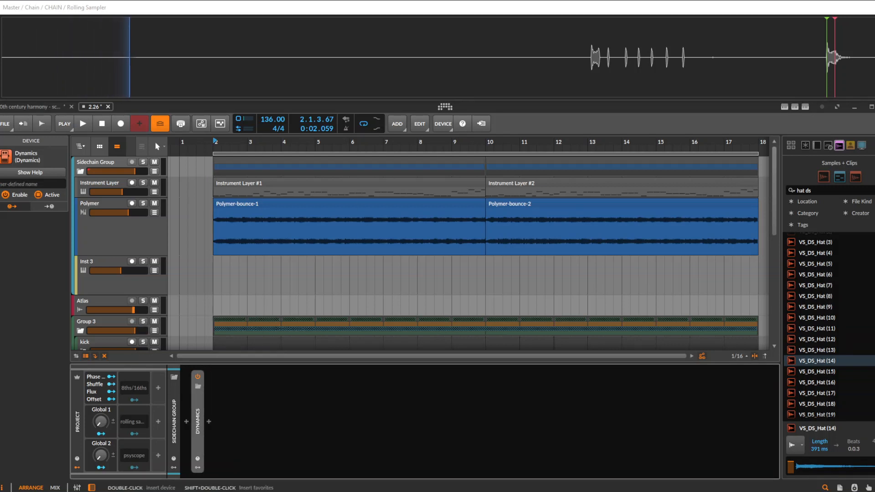
# Expand the kick group inside Group 3 and select the kick maker track
pyautogui.scroll(-2, 150, 292)
pyautogui.click(86, 276)
pyautogui.click(83, 283)
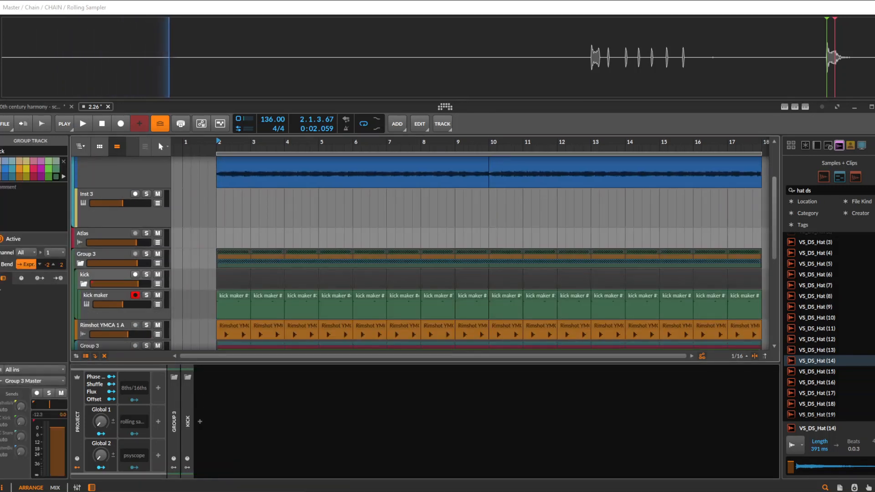
pyautogui.click(106, 296)
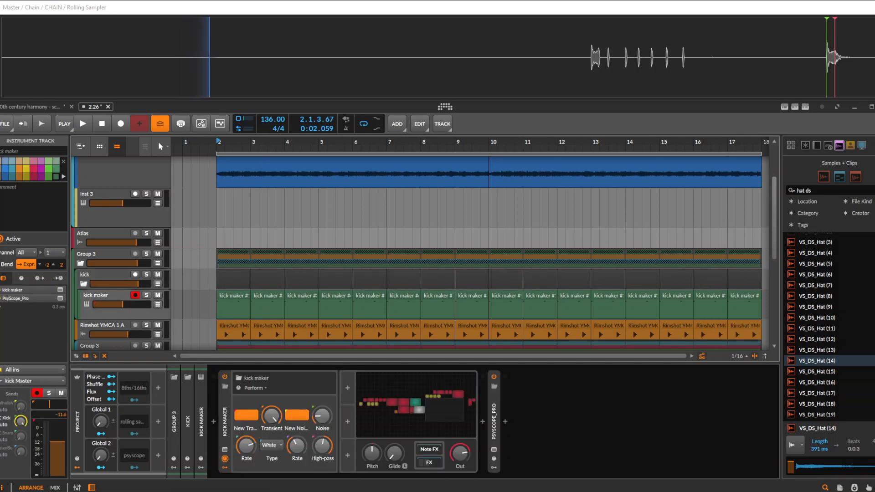
pyautogui.scroll(-2, 456, 251)
pyautogui.moveTo(114, 241); pyautogui.dragTo(114, 250)
pyautogui.scroll(1, 456, 251)
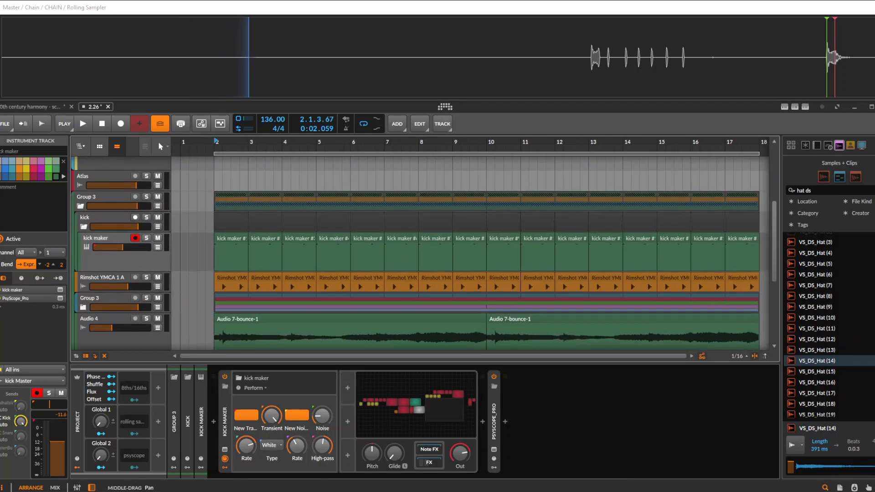
pyautogui.scroll(-3, 456, 250)
# Bounce all kick maker clips from bar 2 through bar 17 to a new audio track
pyautogui.click(211, 239)
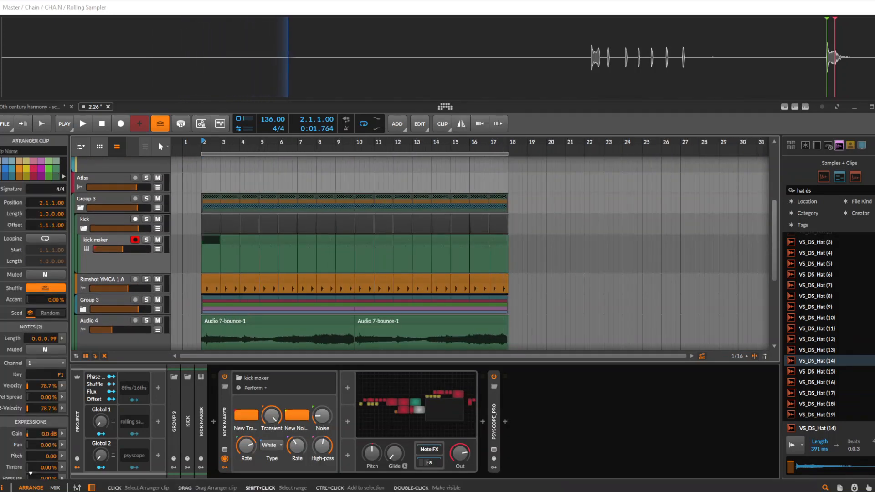
pyautogui.keyDown('shift'); pyautogui.click(503, 239); pyautogui.keyUp('shift')
pyautogui.hotkey('ctrl', 'b')
pyautogui.press('Return')
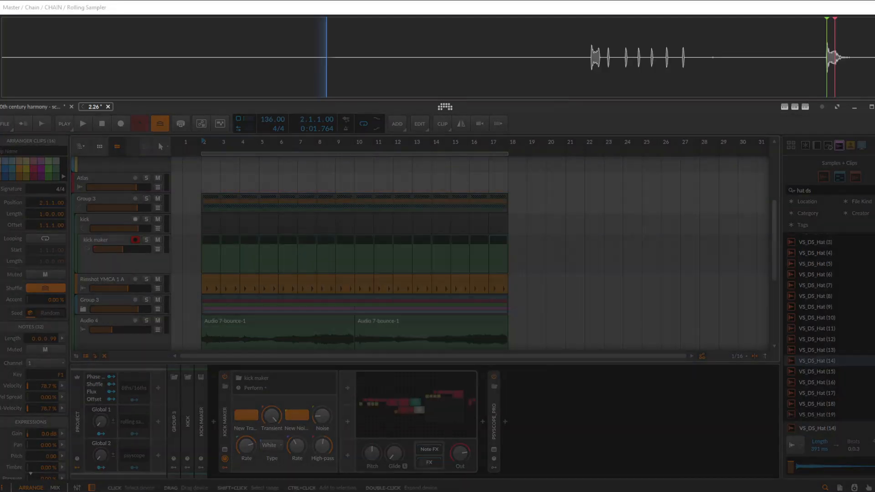
pyautogui.click(269, 272)
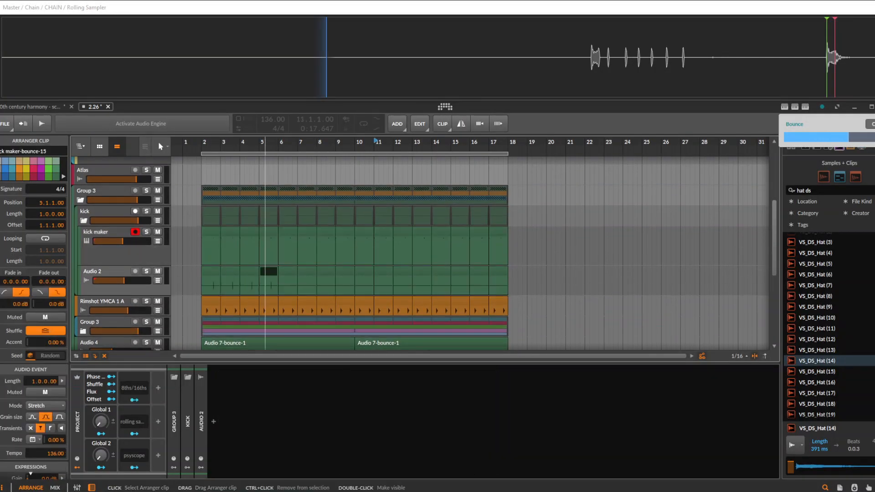
# Try deactivating the kick maker track, check the kick group, and activate the track again
pyautogui.scroll(6, 217, 274)
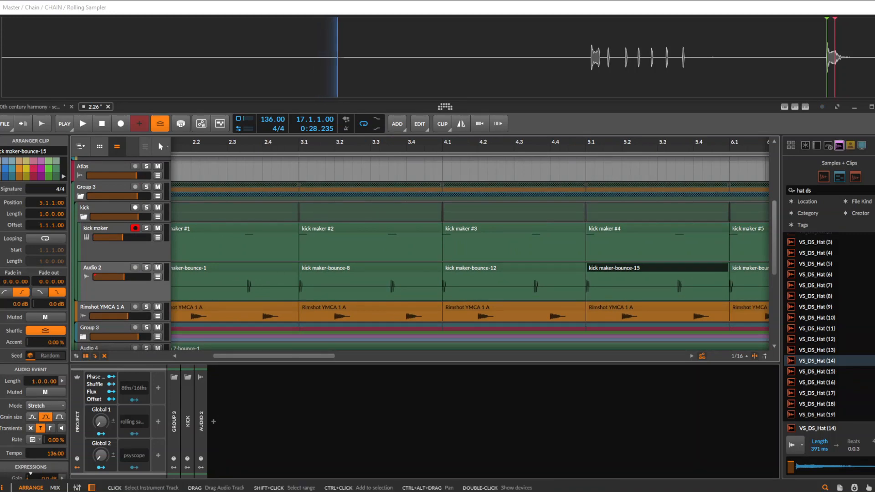
pyautogui.click(97, 228)
pyautogui.hotkey('alt', 'a')
pyautogui.click(97, 208)
pyautogui.moveTo(228, 215); pyautogui.dragTo(296, 283)
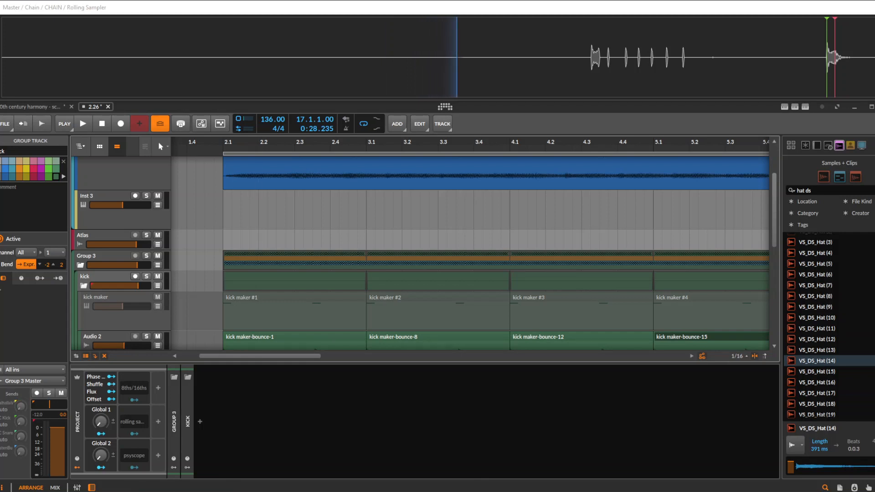
pyautogui.click(96, 297)
pyautogui.hotkey('alt', 'a')
pyautogui.moveTo(340, 246); pyautogui.dragTo(333, 279)
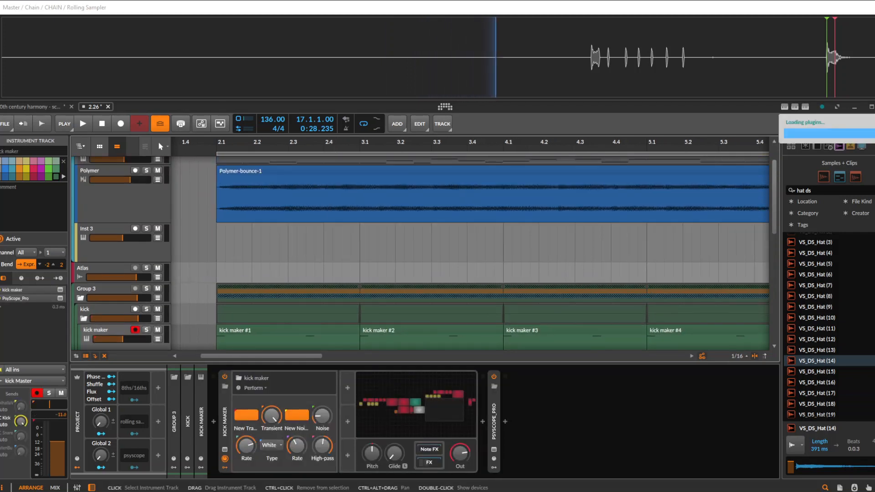
# Collapse and re-expand the kick group, and briefly play the arrangement to hear the kick with its bounced copy
pyautogui.click(84, 318)
pyautogui.moveTo(277, 292); pyautogui.dragTo(329, 183)
pyautogui.scroll(-3, 340, 180)
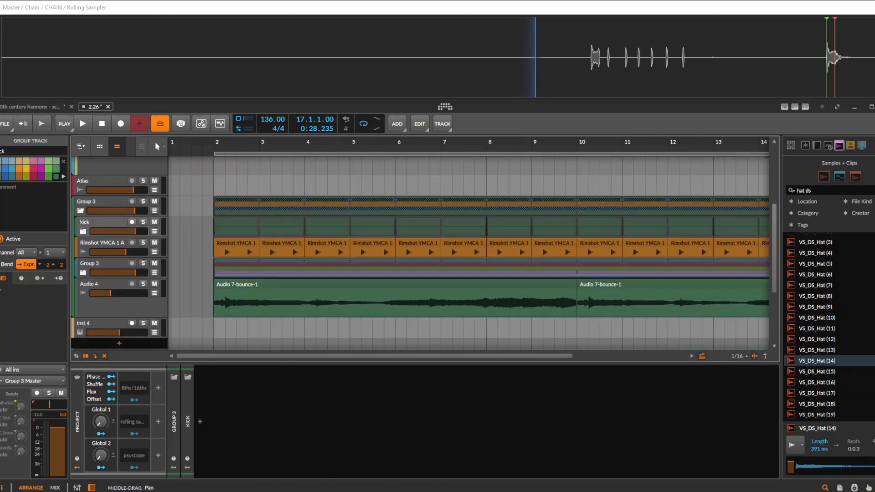
pyautogui.scroll(-5, 423, 253)
pyautogui.scroll(3, 235, 218)
pyautogui.moveTo(219, 250); pyautogui.dragTo(258, 256)
pyautogui.click(83, 238)
pyautogui.press('space')
pyautogui.press('space')
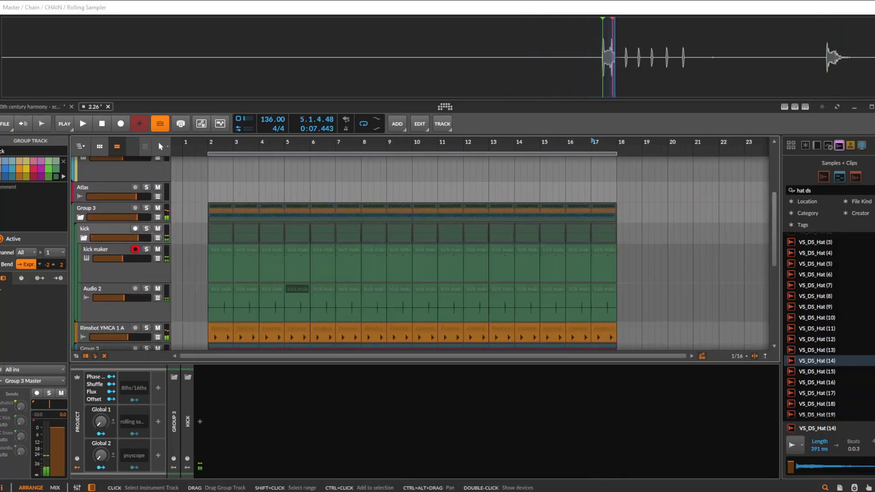
# Undo the last change to the kick maker track, and cut the bounced Audio 2 track
pyautogui.keyDown('alt'); pyautogui.click(158, 249); pyautogui.keyUp('alt')
pyautogui.hotkey('ctrl', 'z')
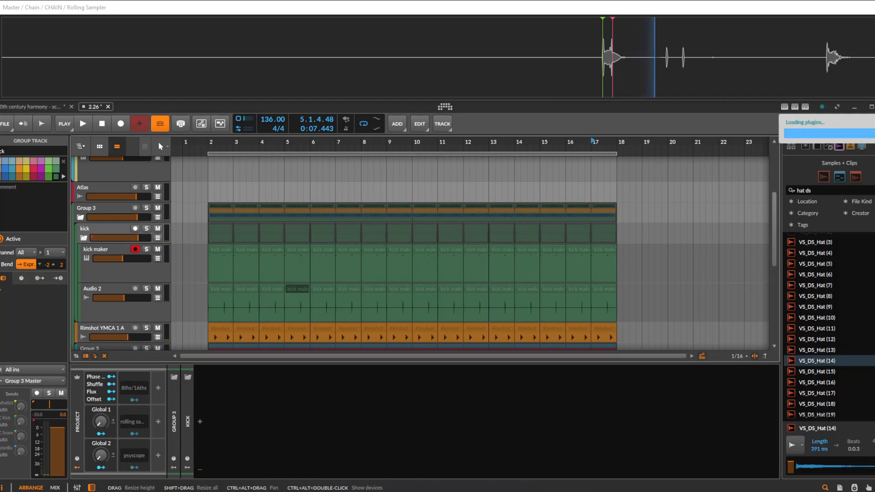
pyautogui.click(105, 289)
pyautogui.hotkey('ctrl', 'x')
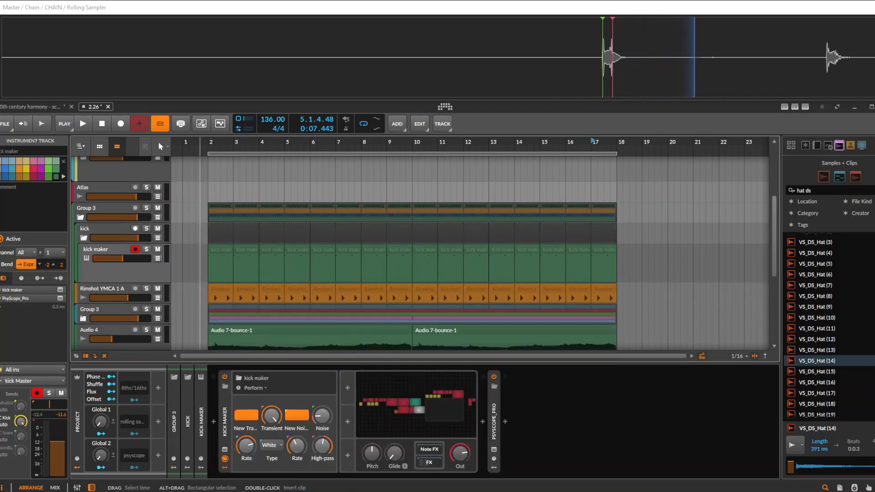
# Put the kick maker track into its own group, collapse it, and bounce the group's clips from bar 2 through bar 17
pyautogui.hotkey('ctrl', 'g')
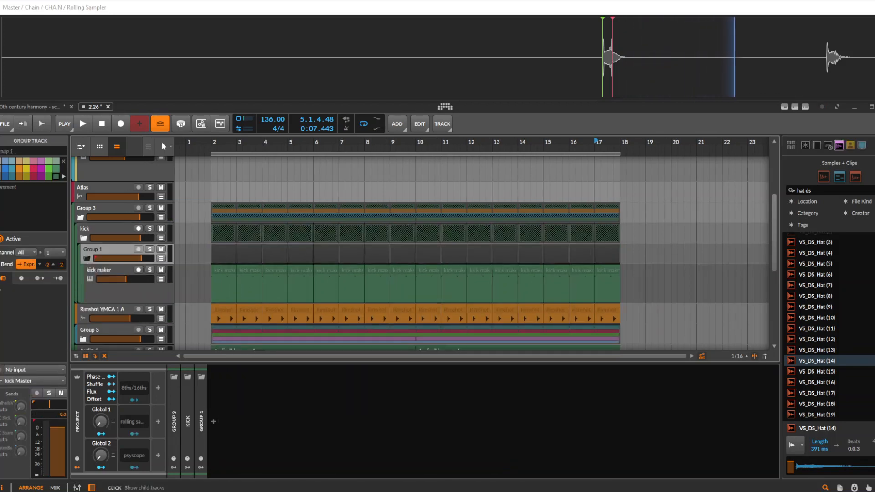
pyautogui.click(87, 259)
pyautogui.click(220, 254)
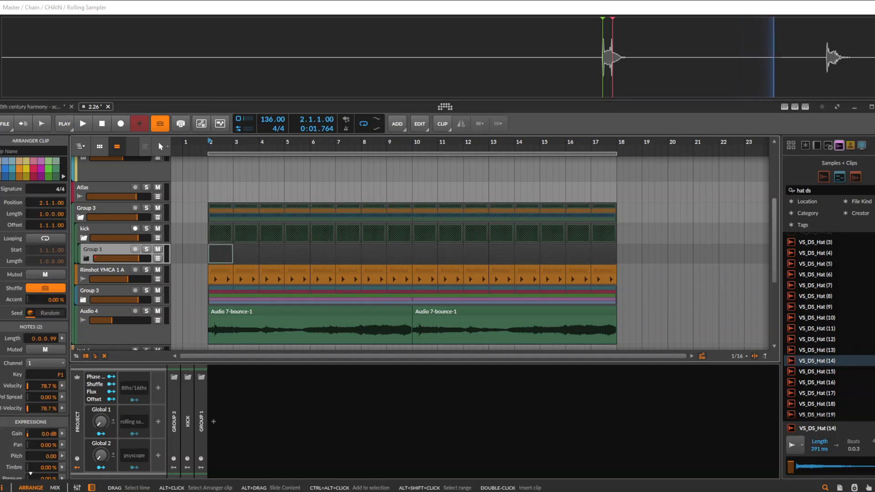
pyautogui.keyDown('shift'); pyautogui.click(604, 254); pyautogui.keyUp('shift')
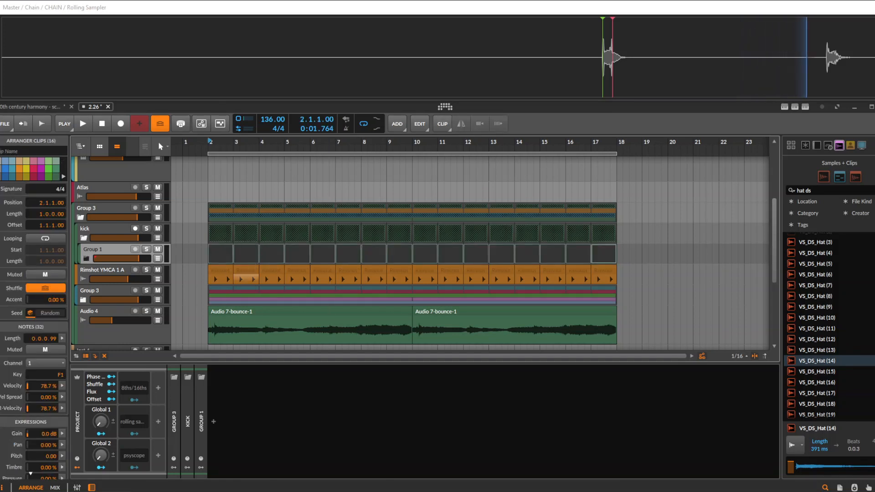
pyautogui.hotkey('ctrl', 'b')
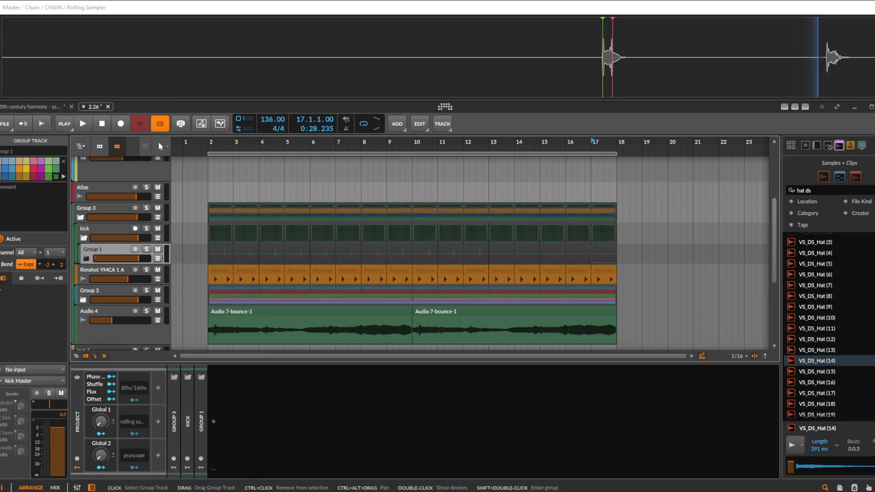
# Deactivate the kick maker track inside Group 1, and collapse that group again
pyautogui.click(86, 259)
pyautogui.click(105, 270)
pyautogui.hotkey('alt', 'a')
pyautogui.click(106, 250)
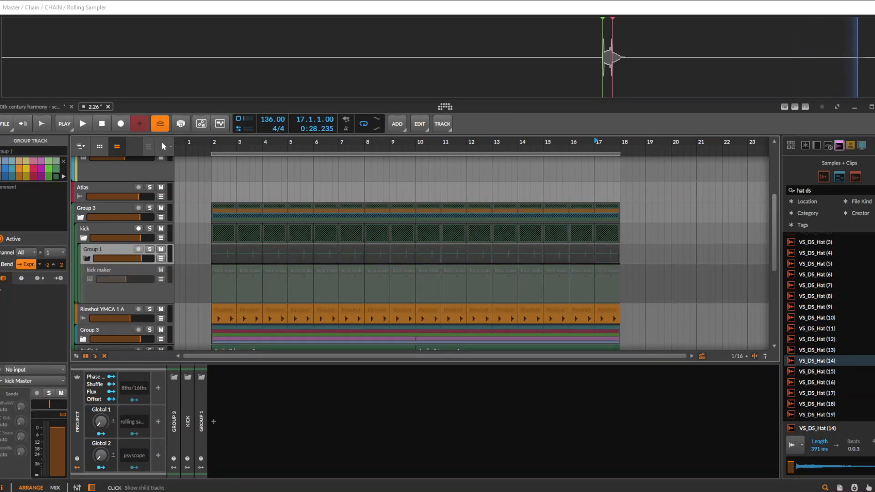
pyautogui.click(87, 259)
# Insert an EQ-2 device on the Group 1 track
pyautogui.click(214, 421)
pyautogui.write('eq')
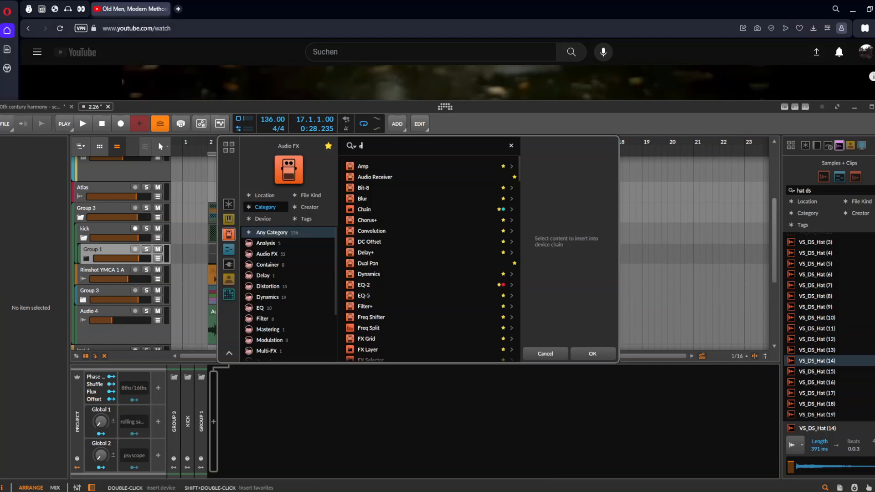
pyautogui.press('Down')
pyautogui.press('Return')
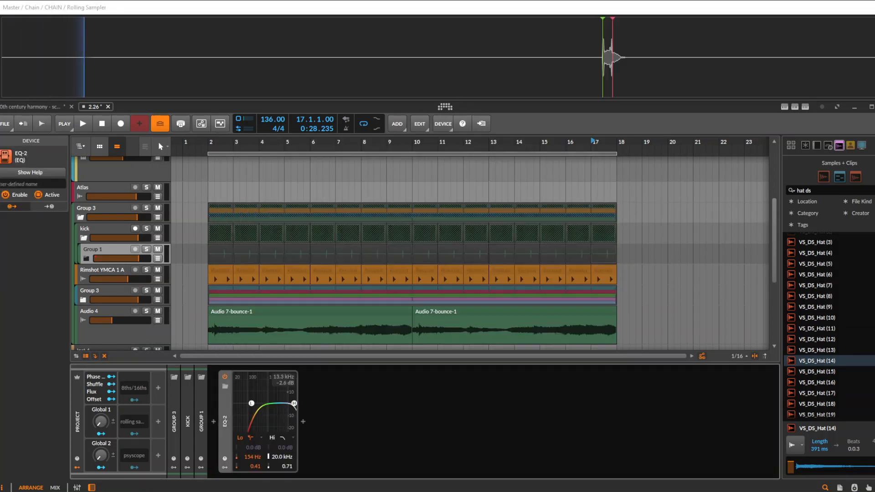
# Switch off the EQ-2's low band, and lower its high cut to about 706 Hz while playing briefly
pyautogui.click(241, 439)
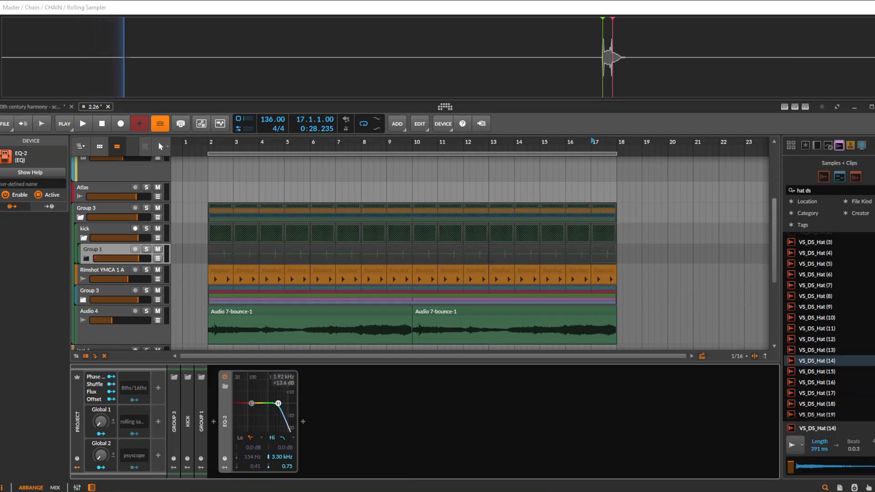
pyautogui.press('space')
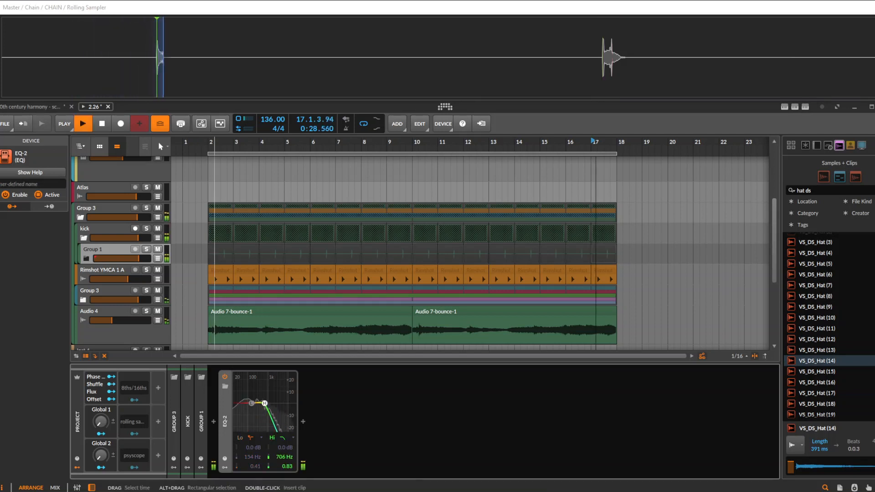
pyautogui.press('space')
# Play from the Rimshot YMCA 1 A clip at bar 2 to listen to the filtered kick in the mix
pyautogui.click(218, 272)
pyautogui.press('space')
pyautogui.press('space')
pyautogui.press('space')
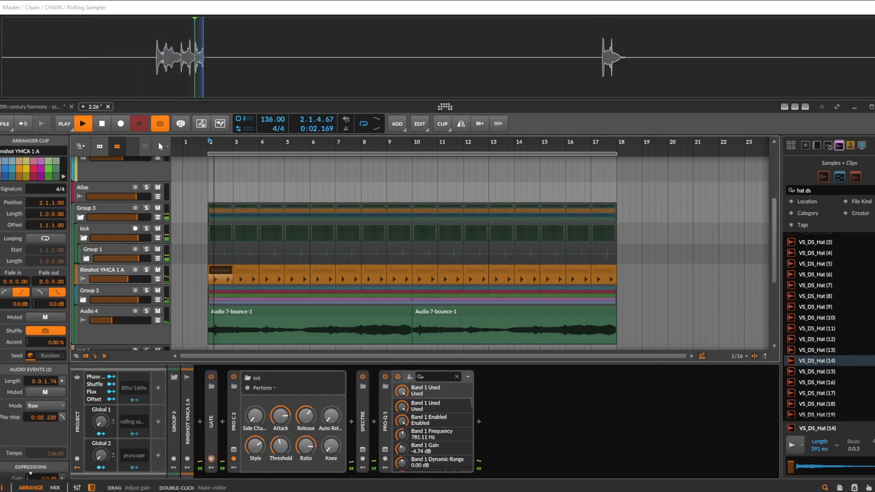
pyautogui.press('space')
# Select all bounced clips on Group 1 from bar 2 through bar 17
pyautogui.click(110, 250)
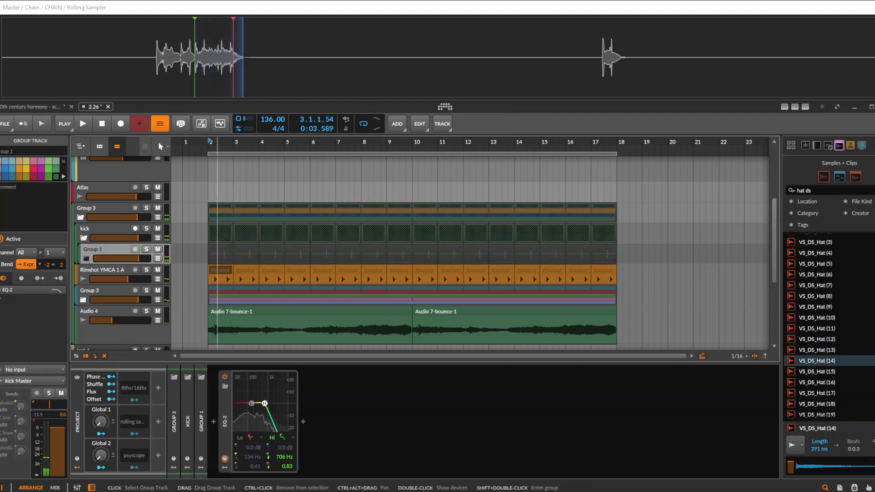
pyautogui.click(221, 249)
pyautogui.keyDown('shift'); pyautogui.click(603, 250); pyautogui.keyUp('shift')
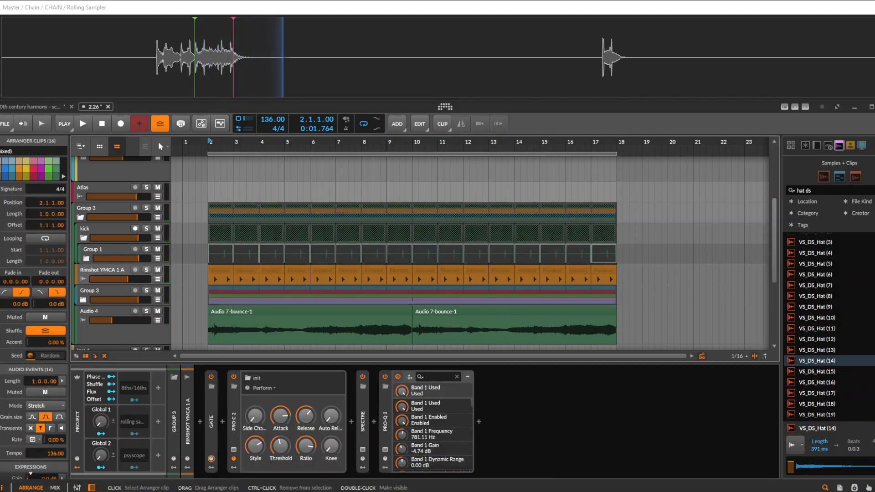
# Switch between the Group 1 and kick tracks to compare their devices, routing and sends
pyautogui.click(110, 251)
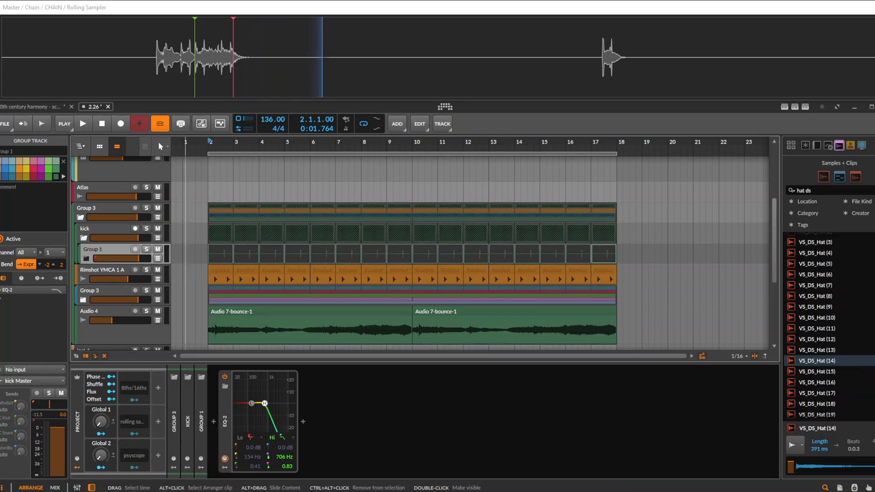
pyautogui.click(110, 230)
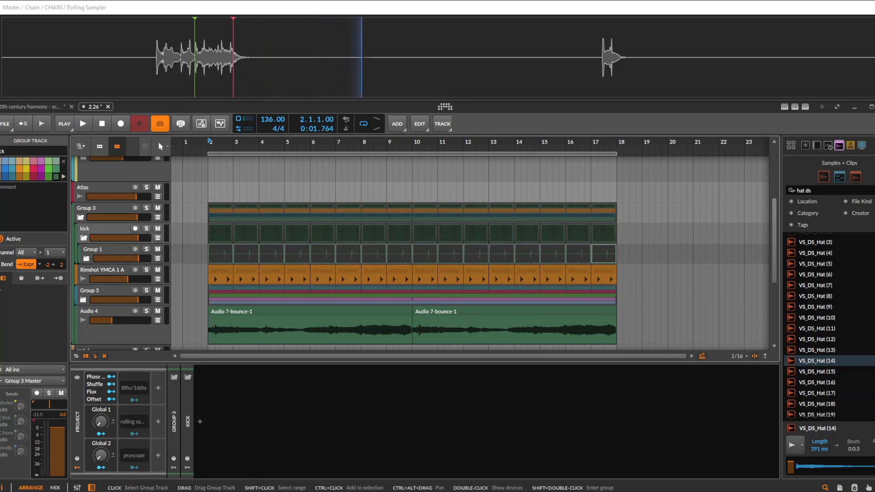
pyautogui.click(110, 250)
pyautogui.click(109, 230)
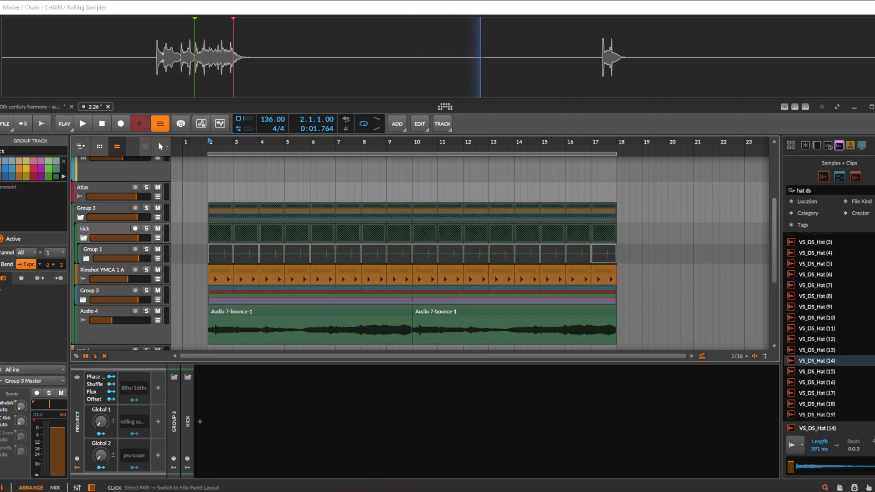
pyautogui.scroll(4, 395, 250)
pyautogui.moveTo(401, 143); pyautogui.dragTo(384, 148)
pyautogui.scroll(-4, 384, 251)
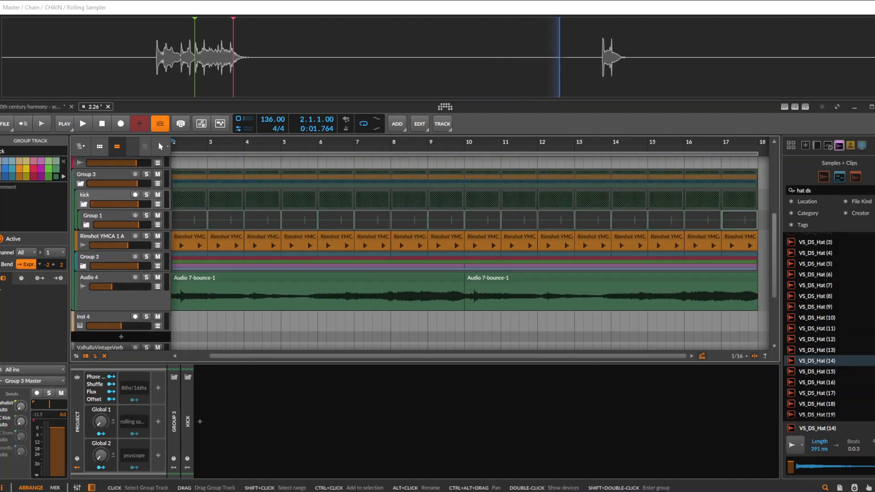
# Ungroup Group 1 inside the kick group and reactivate the kick maker track
pyautogui.click(108, 216)
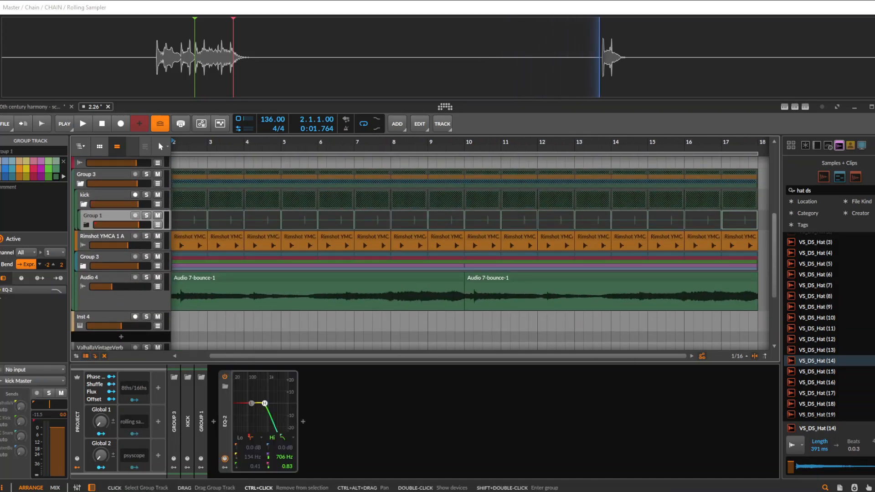
pyautogui.click(86, 225)
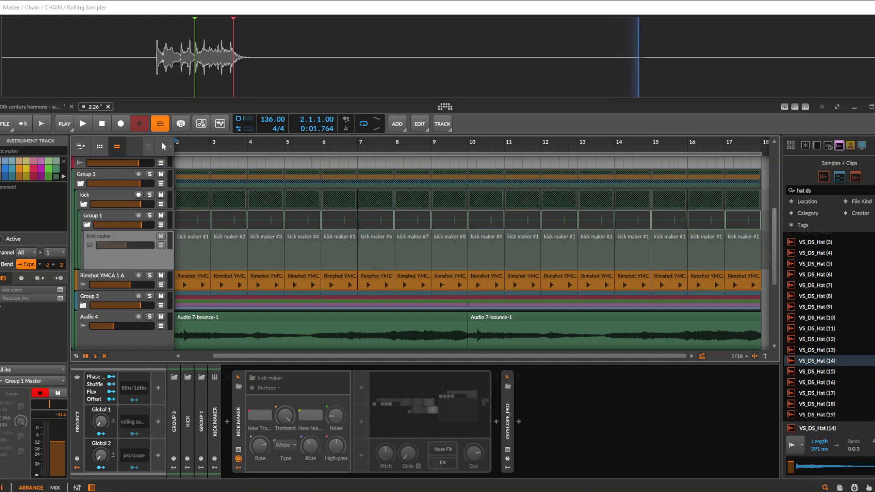
pyautogui.hotkey('ctrl', 'shift', 'g')
pyautogui.click(108, 217)
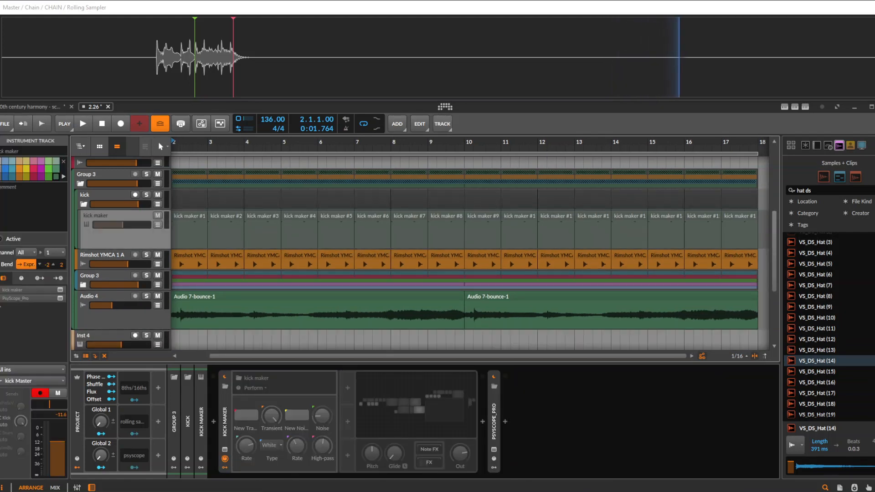
pyautogui.scroll(-3, 230, 223)
pyautogui.hotkey('alt', 'a')
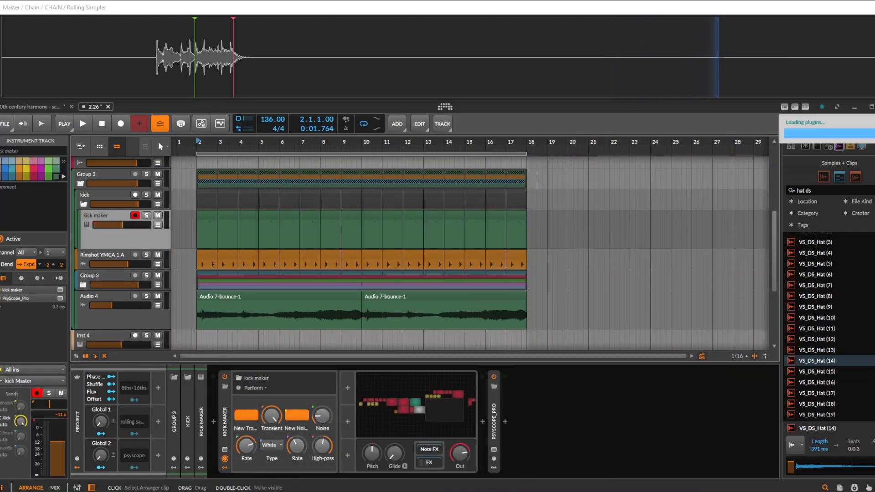
# Try to bounce all kick maker clips from bar 2 through bar 17 in place
pyautogui.click(207, 215)
pyautogui.keyDown('shift'); pyautogui.click(516, 216); pyautogui.keyUp('shift')
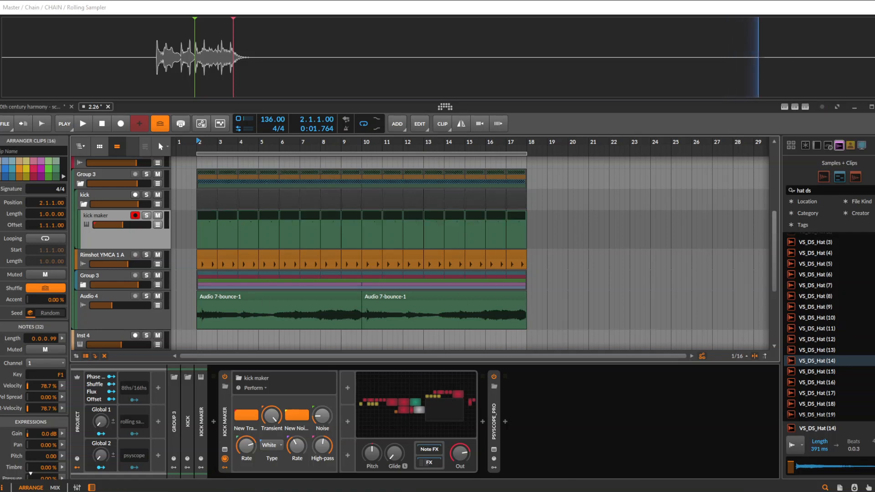
pyautogui.hotkey('ctrl', 'b')
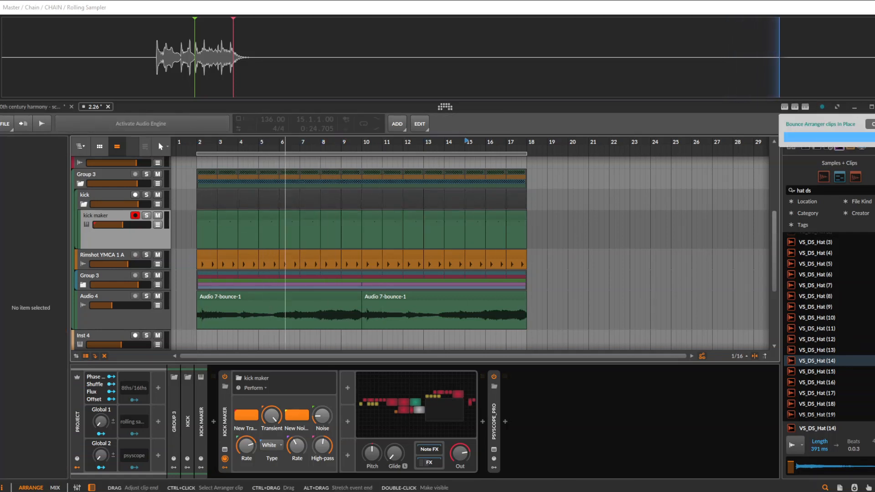
# Bounce all kick maker clips to a new audio track with the Post-Fader source and 32-bit floating-point depth
pyautogui.click(207, 216)
pyautogui.keyDown('shift'); pyautogui.click(518, 216); pyautogui.keyUp('shift')
pyautogui.hotkey('ctrl', 'shift', 'b')
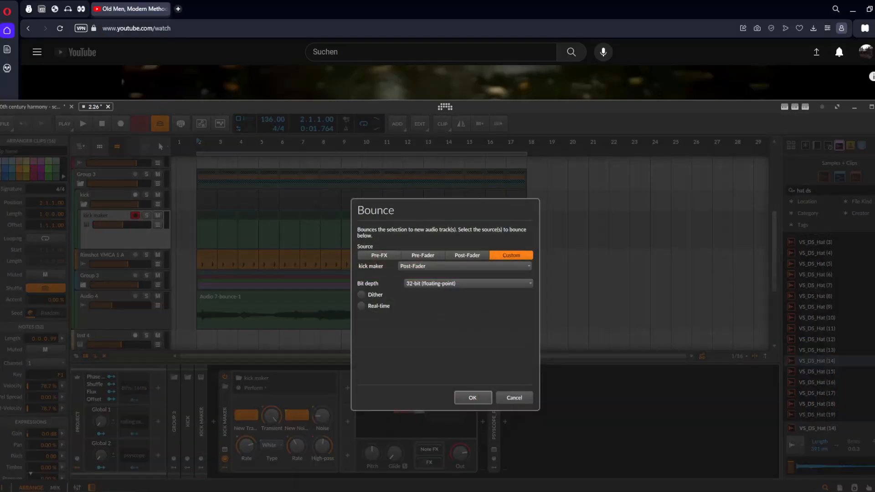
pyautogui.press('Return')
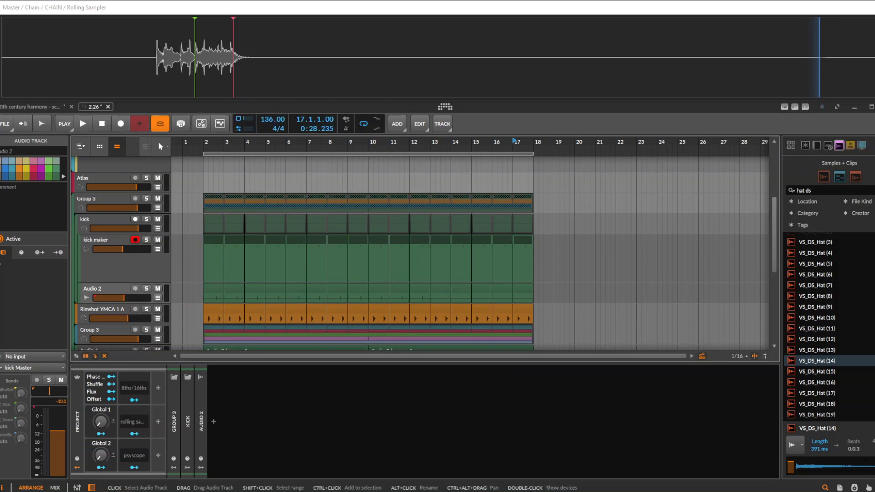
# Reduce the kick maker track's height and deactivate the track
pyautogui.click(111, 269)
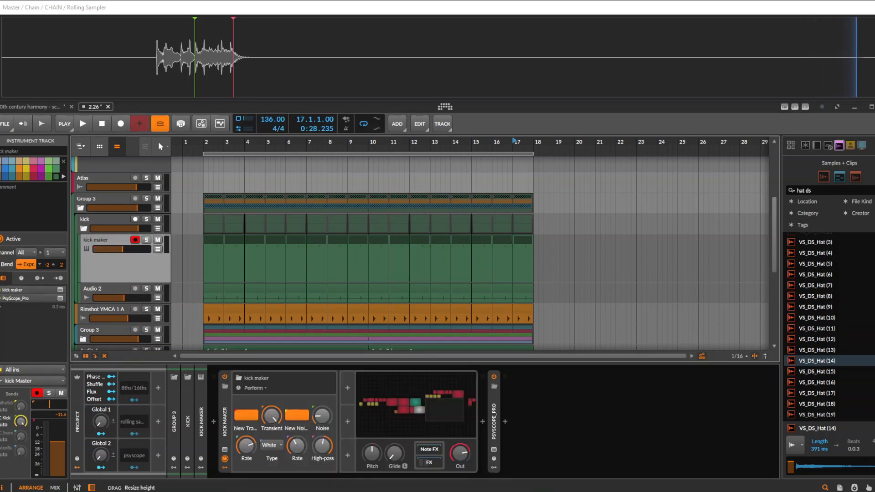
pyautogui.moveTo(119, 283); pyautogui.dragTo(119, 255)
pyautogui.hotkey('alt', 'a')
# Bounce all Audio 2 clips to another new audio track with the Post-Fader source and 32-bit floating-point depth
pyautogui.scroll(-2, 228, 255)
pyautogui.click(215, 215)
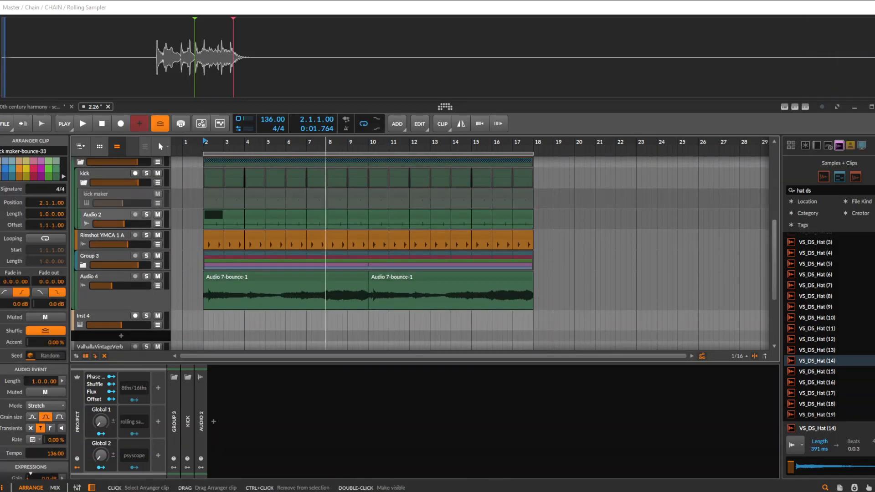
pyautogui.hotkey('ctrl', 'a')
pyautogui.hotkey('ctrl', 'b')
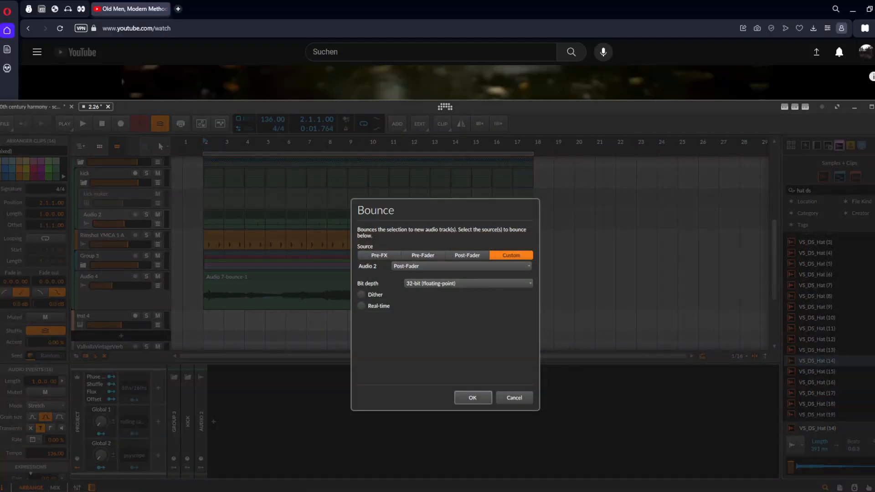
pyautogui.press('Return')
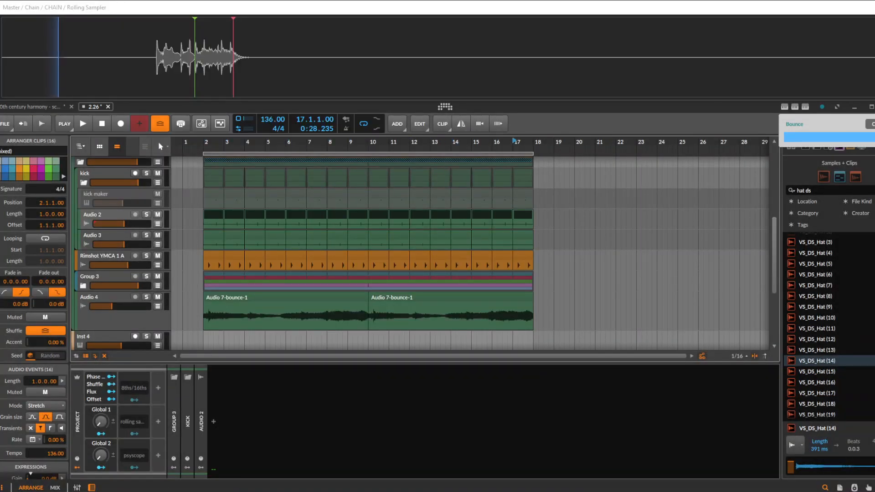
# Deactivate the Audio 2 track and hide all deactivated tracks in the arranger
pyautogui.click(107, 215)
pyautogui.hotkey('alt', 'a')
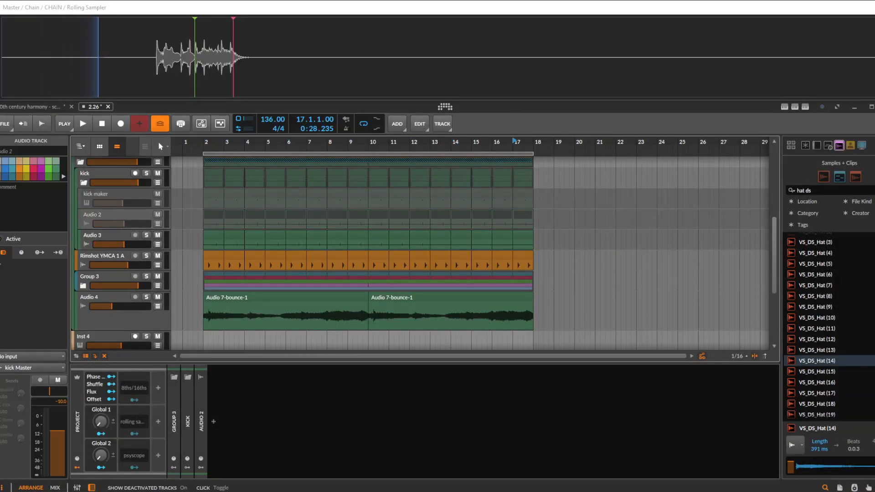
pyautogui.click(104, 356)
# Look over the arrangement from the bounced Polymer clips down to the kick and rimshot tracks
pyautogui.scroll(4, 235, 252)
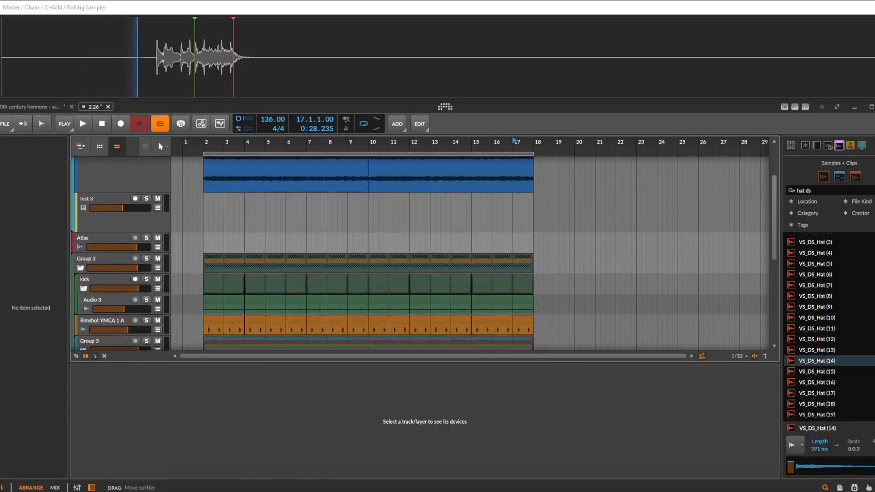
pyautogui.scroll(2, 235, 252)
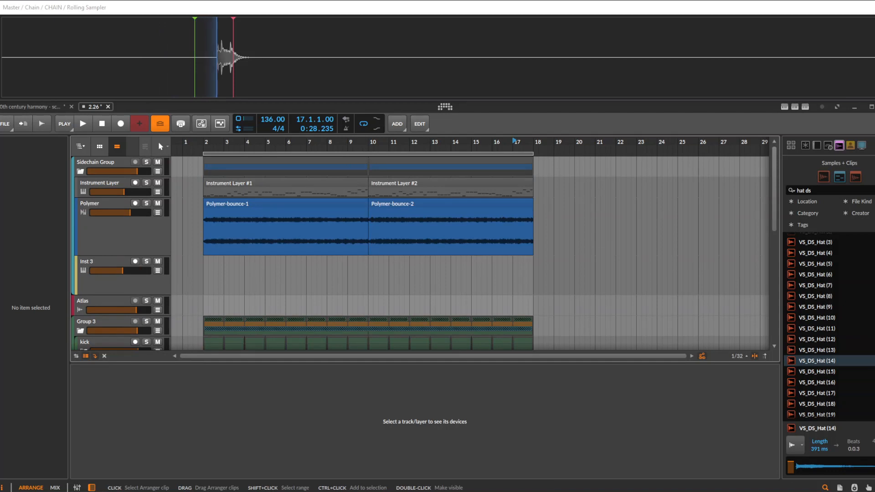
pyautogui.click(241, 204)
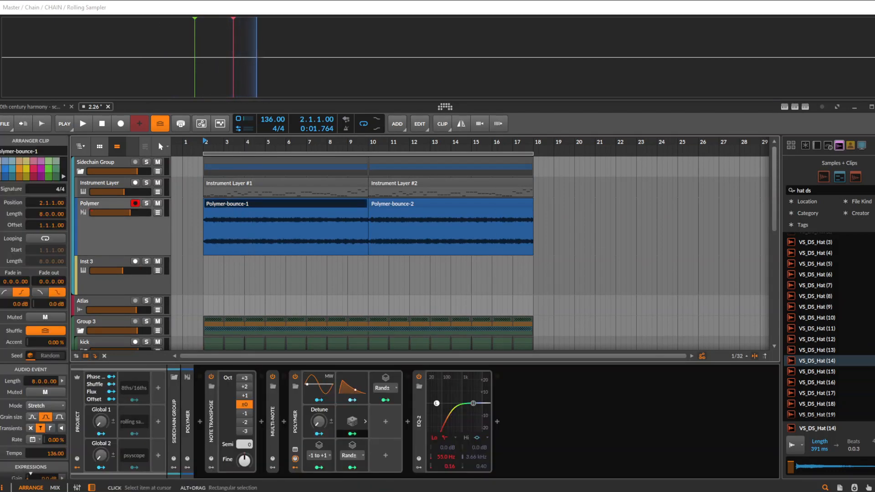
pyautogui.scroll(-2, 269, 251)
pyautogui.scroll(-3, 334, 251)
pyautogui.scroll(2, 205, 251)
pyautogui.scroll(3, 205, 251)
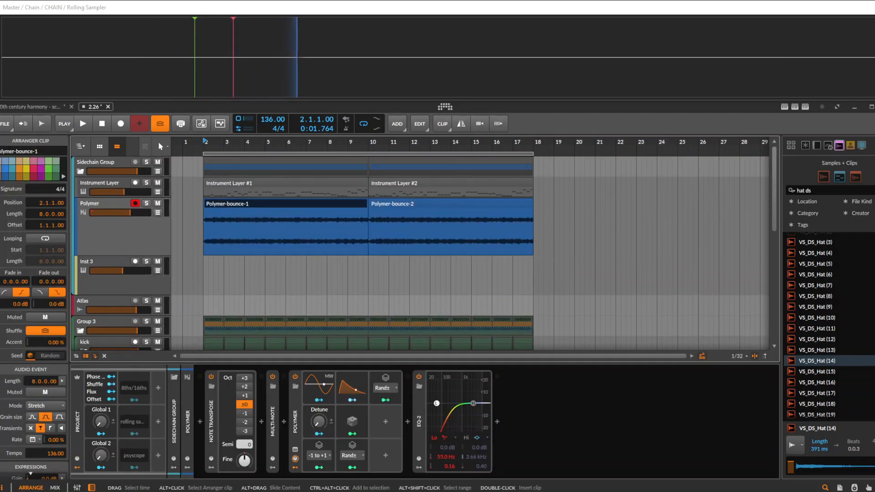
pyautogui.scroll(-3, 364, 253)
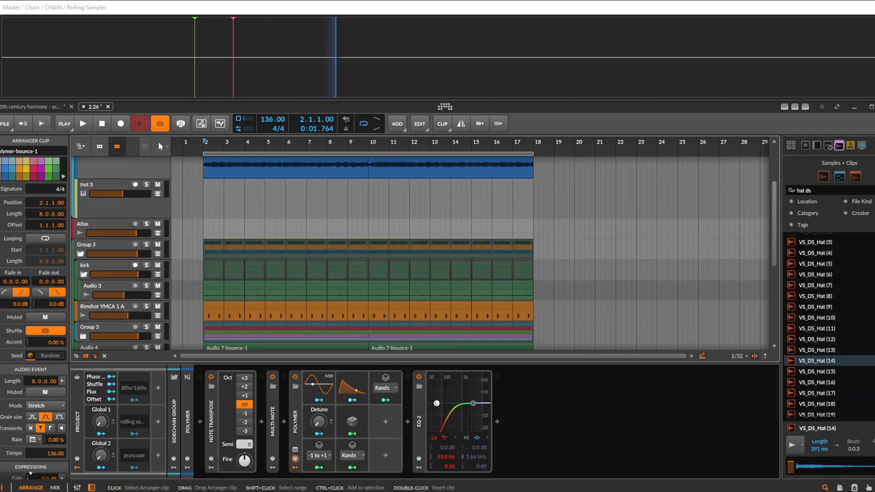
pyautogui.scroll(3, 364, 253)
pyautogui.scroll(-5, 365, 253)
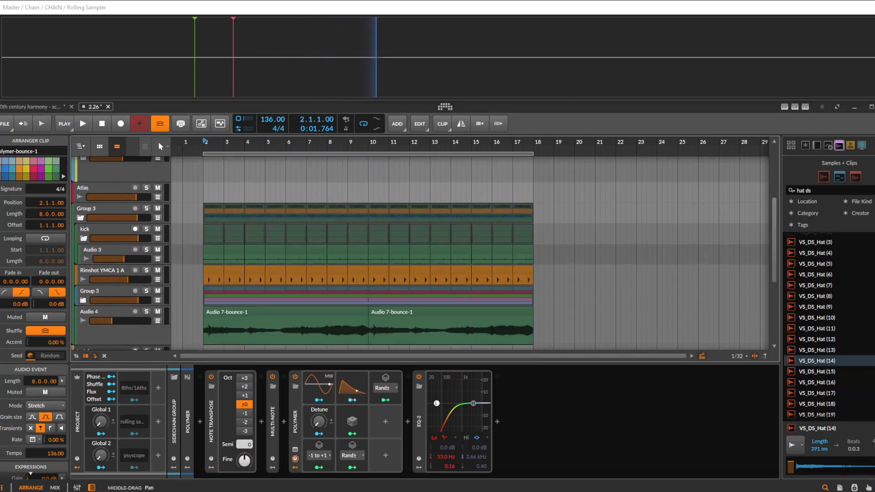
# Inspect Group 3's devices and the two Polymer bounce clips starting at bars 2 and 10
pyautogui.click(105, 209)
pyautogui.scroll(-5, 104, 209)
pyautogui.scroll(6, 419, 253)
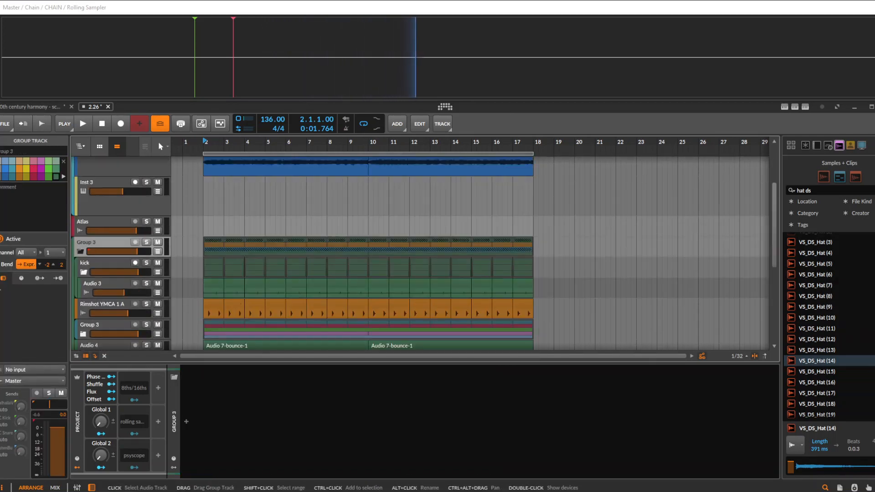
pyautogui.scroll(4, 246, 253)
pyautogui.click(257, 204)
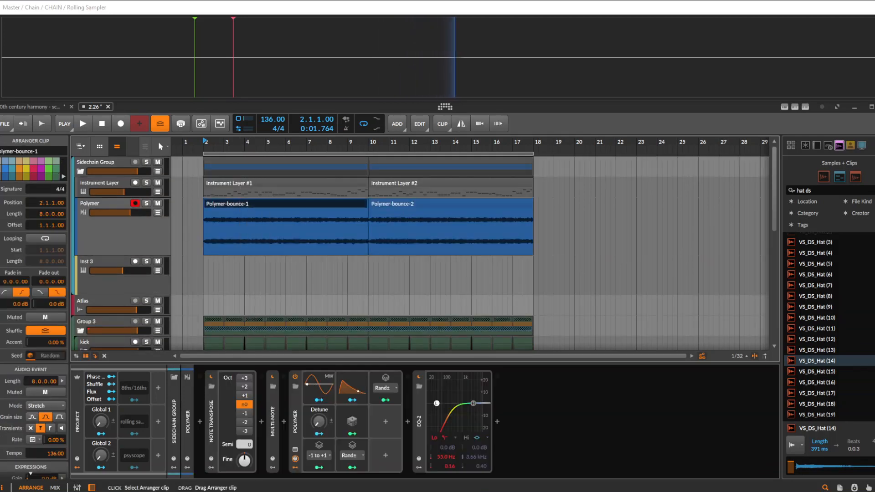
pyautogui.keyDown('shift'); pyautogui.click(393, 204); pyautogui.keyUp('shift')
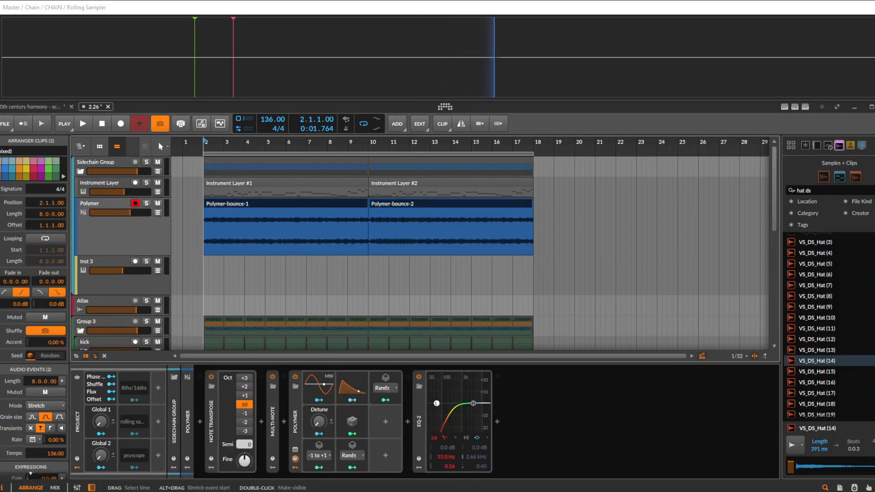
pyautogui.click(204, 231)
pyautogui.click(283, 203)
pyautogui.click(390, 204)
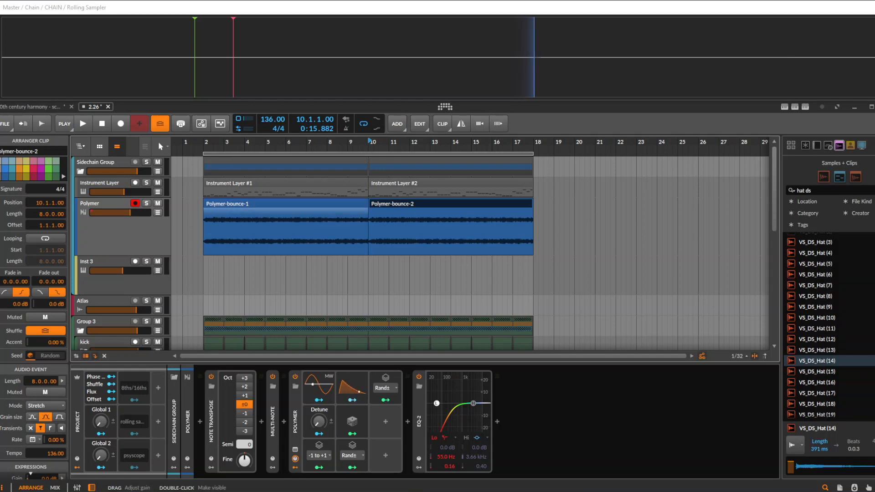
# Examine the kick group's child tracks, briefly revealing the deactivated kick maker and Audio 2 tracks
pyautogui.scroll(-2, 250, 246)
pyautogui.scroll(-4, 250, 246)
pyautogui.click(83, 231)
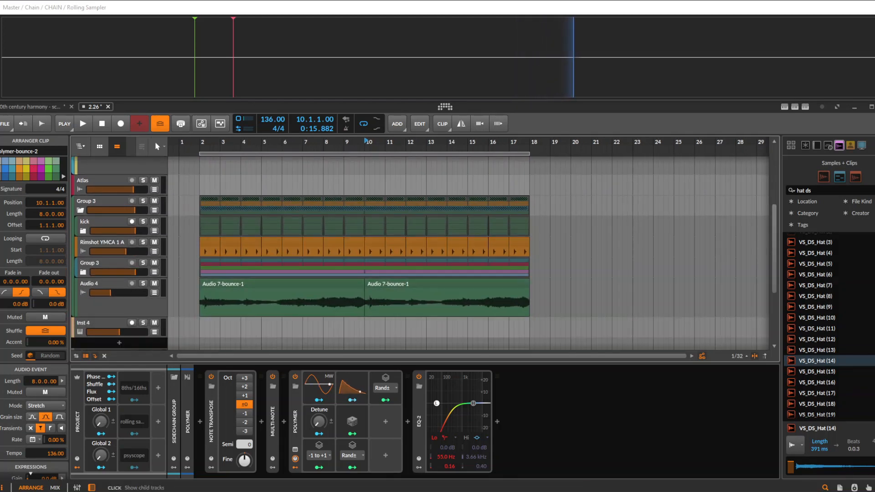
pyautogui.click(83, 231)
pyautogui.click(95, 243)
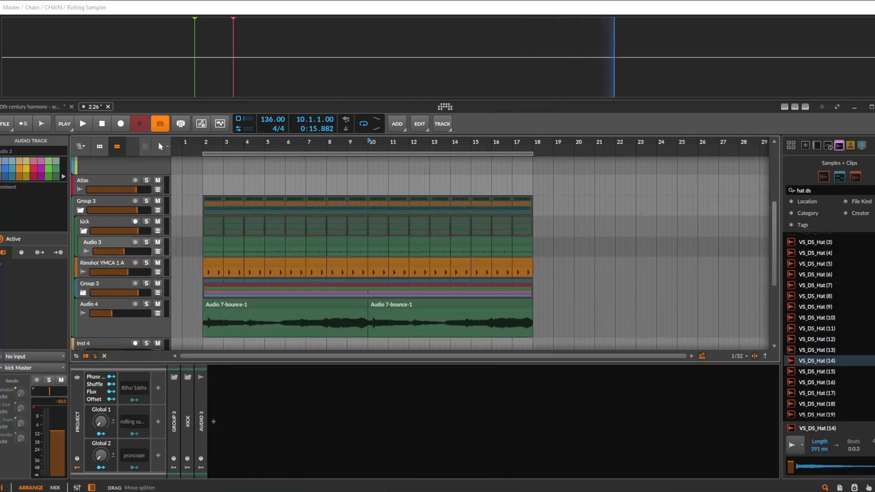
pyautogui.click(104, 356)
pyautogui.click(95, 263)
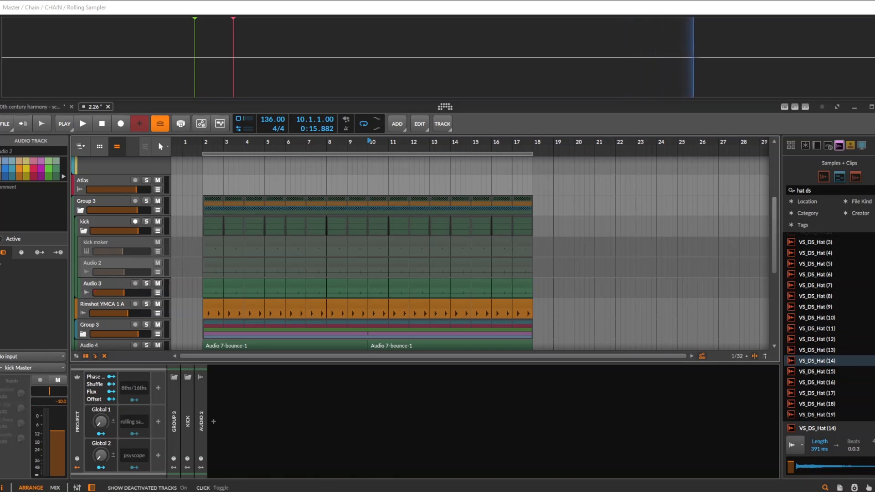
pyautogui.click(105, 356)
# Collapse the Group 3 track that holds the kick, and delete the Atlas track
pyautogui.scroll(5, 109, 263)
pyautogui.click(98, 323)
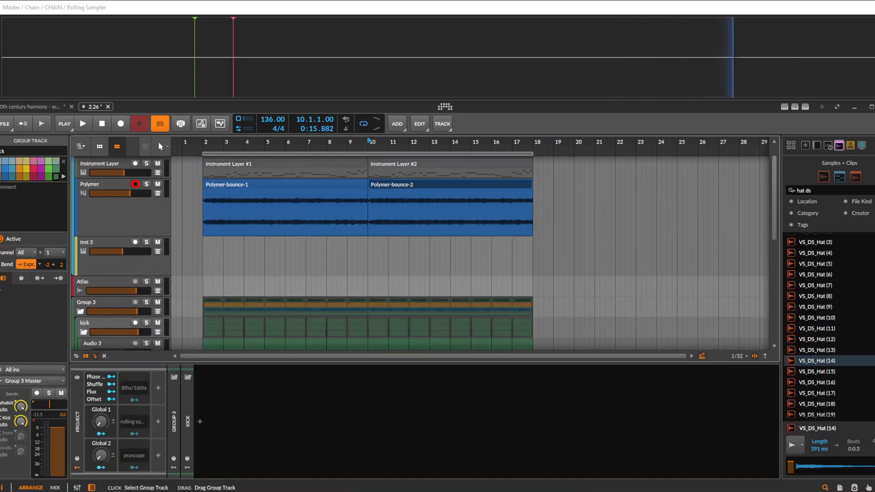
pyautogui.click(80, 312)
pyautogui.click(91, 282)
pyautogui.press('Delete')
pyautogui.scroll(2, 319, 204)
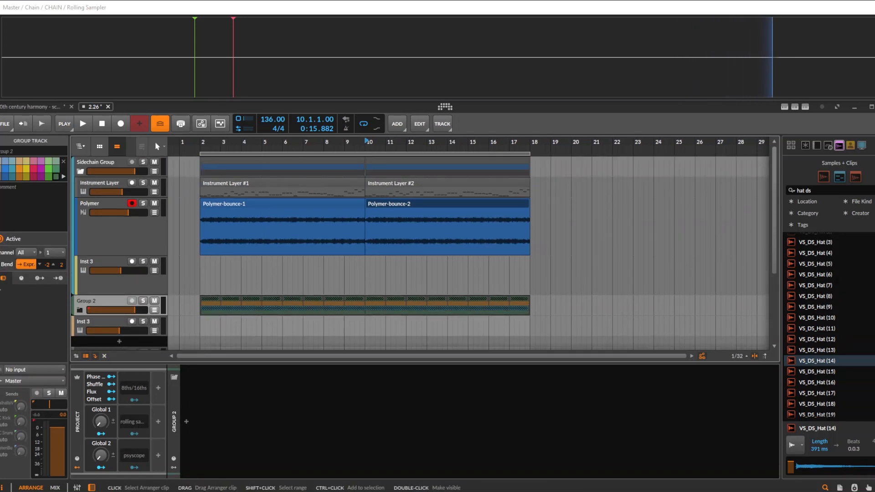
# Increase the heights of the Polymer and Instrument Layer tracks in the arranger
pyautogui.click(319, 204)
pyautogui.scroll(1, 374, 212)
pyautogui.click(374, 204)
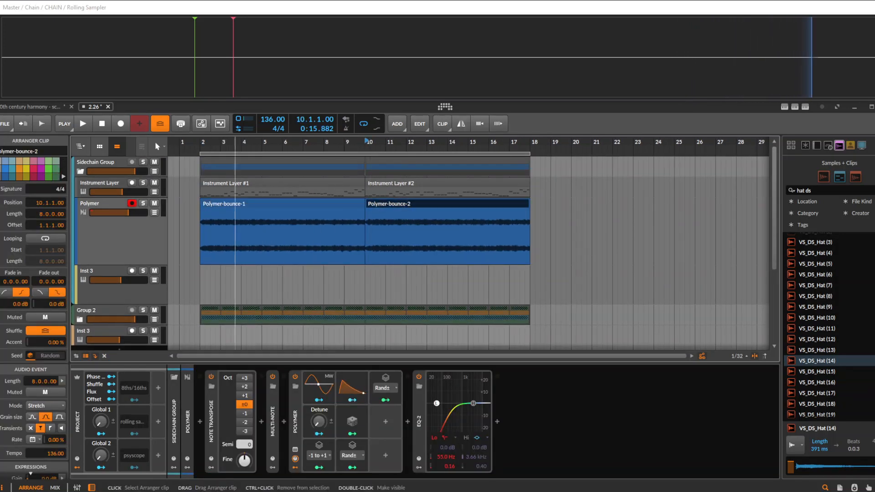
pyautogui.scroll(1, 294, 228)
pyautogui.click(319, 183)
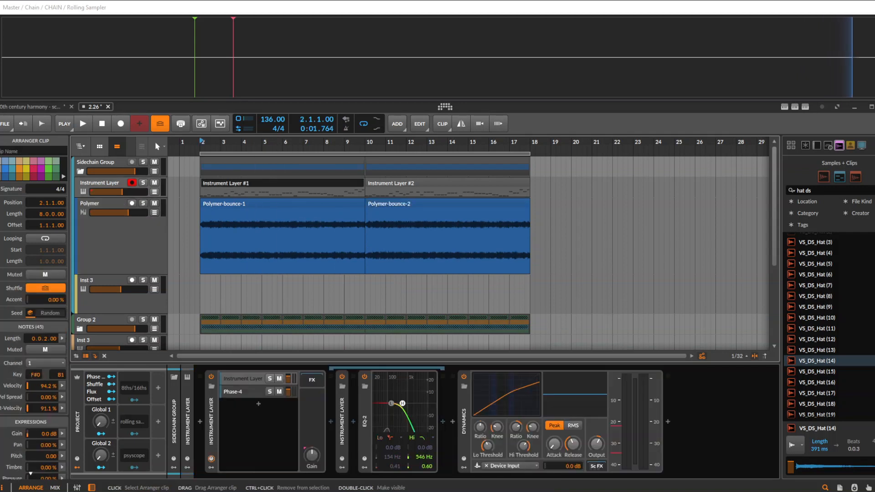
pyautogui.scroll(1, 328, 187)
# Select the Polymer-bounce-1 clip at bar 2 and reveal the child tracks of Group 2
pyautogui.click(364, 197)
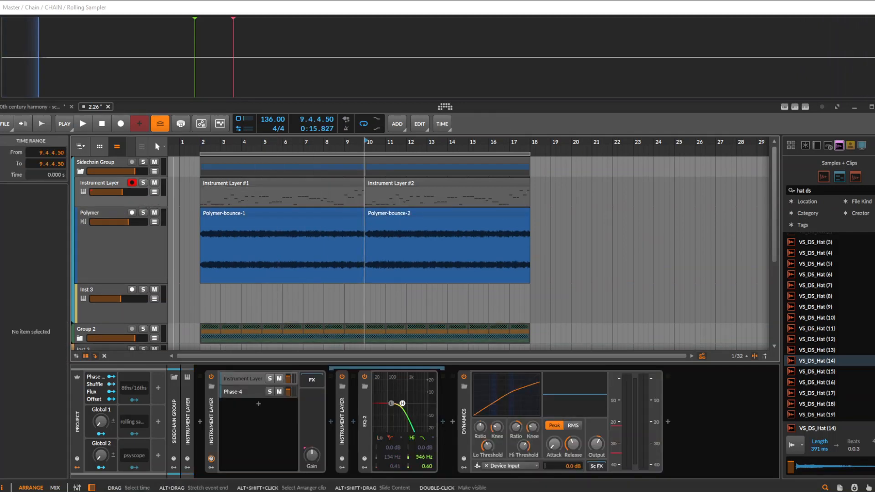
pyautogui.scroll(-1, 364, 200)
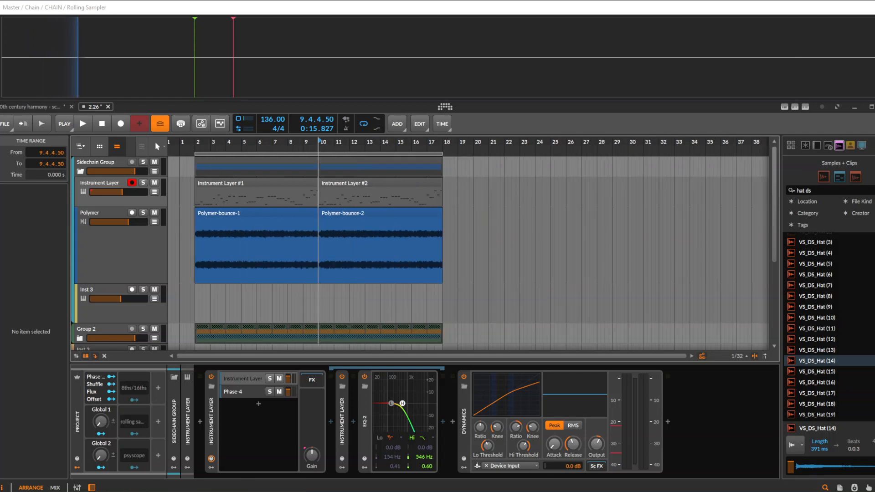
pyautogui.click(265, 213)
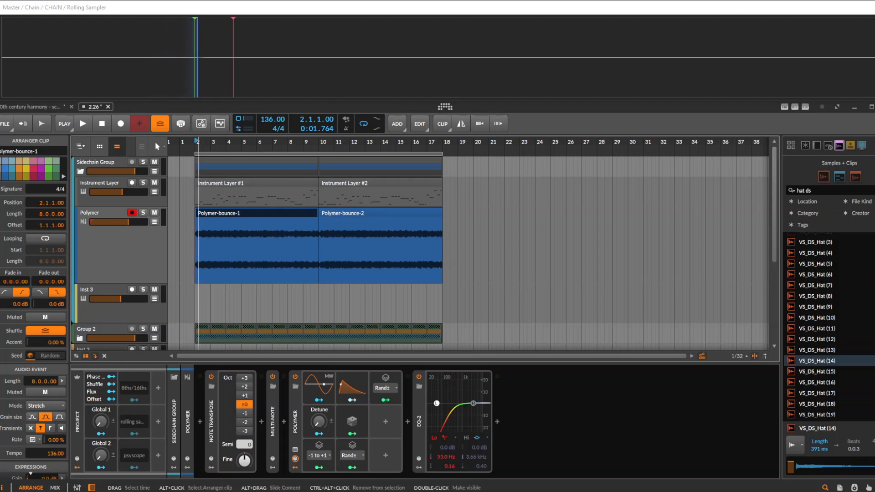
pyautogui.scroll(2, 231, 248)
pyautogui.moveTo(231, 248); pyautogui.dragTo(289, 221)
pyautogui.scroll(-1, 119, 273)
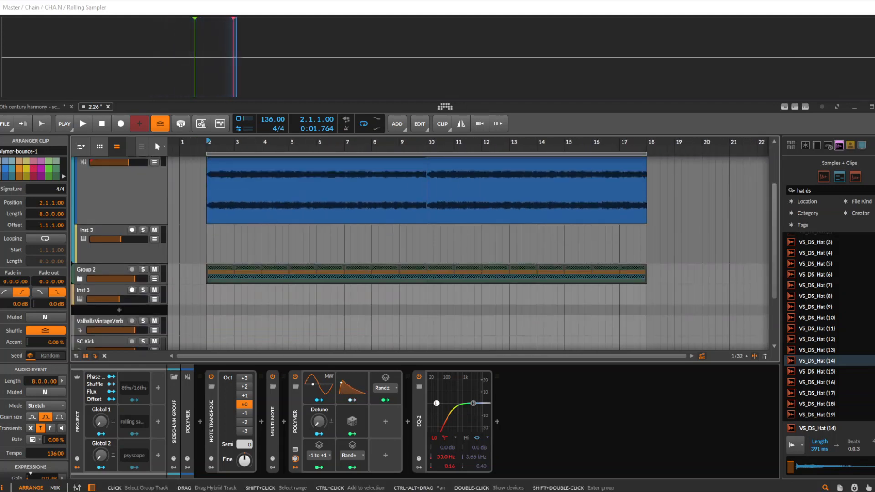
pyautogui.scroll(-3, 182, 246)
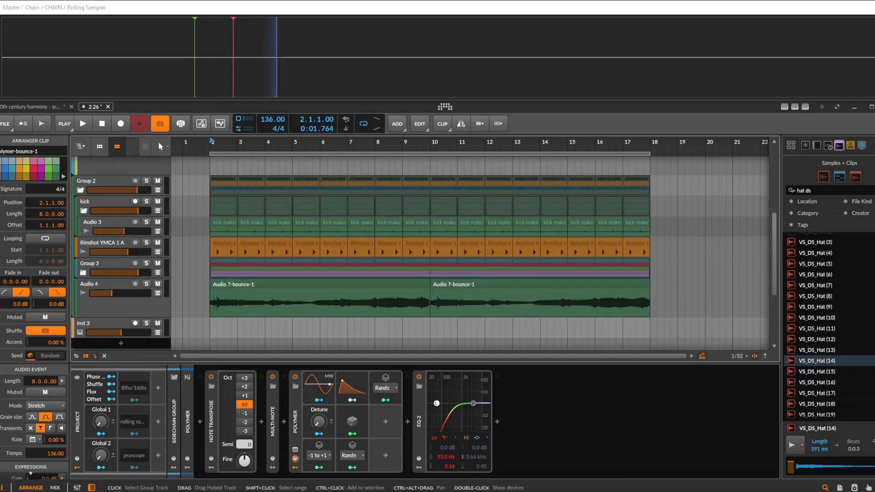
# Examine the device chains of the kick group, the Sidechain Group and Group 2, finishing on the kick group
pyautogui.click(105, 201)
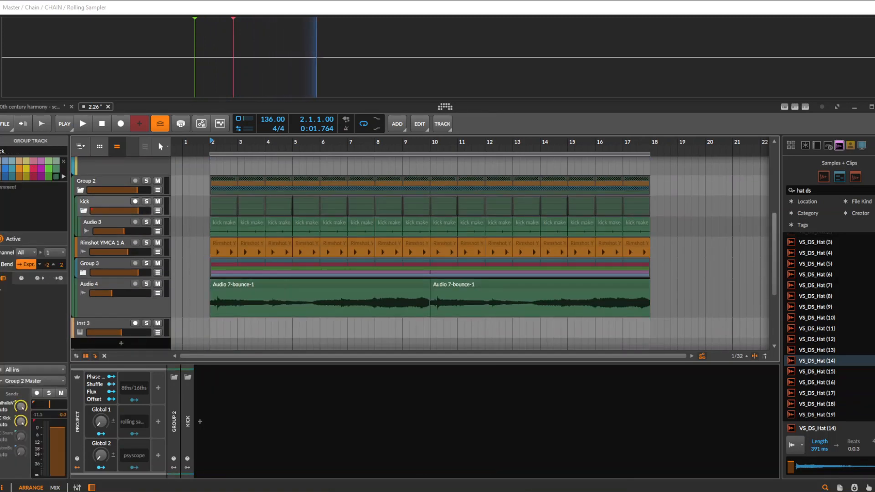
pyautogui.scroll(5, 220, 255)
pyautogui.click(103, 162)
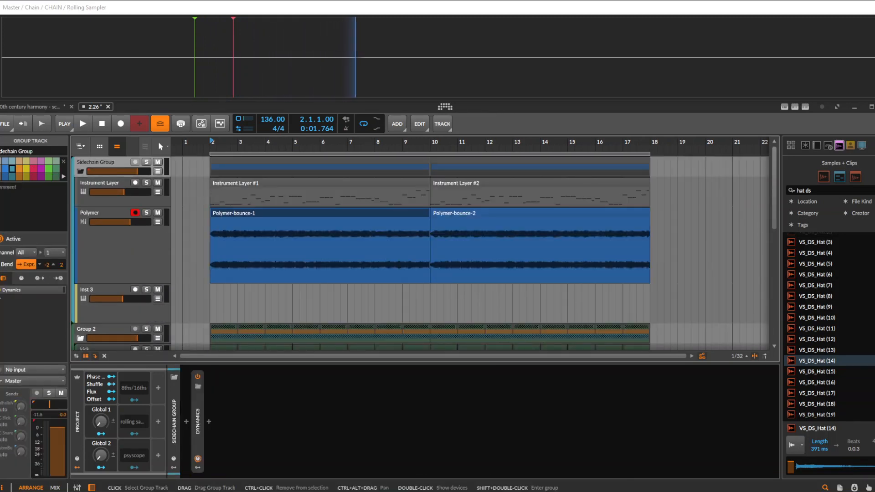
pyautogui.scroll(-2, 420, 250)
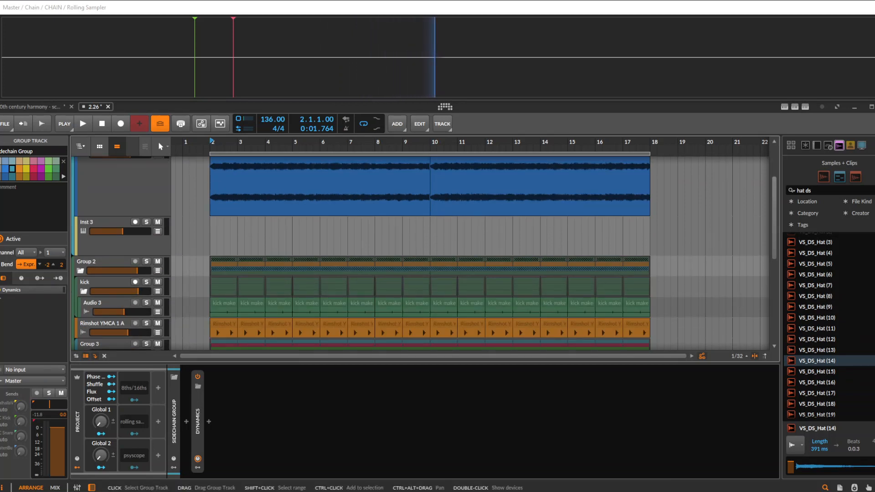
pyautogui.click(104, 262)
pyautogui.click(103, 283)
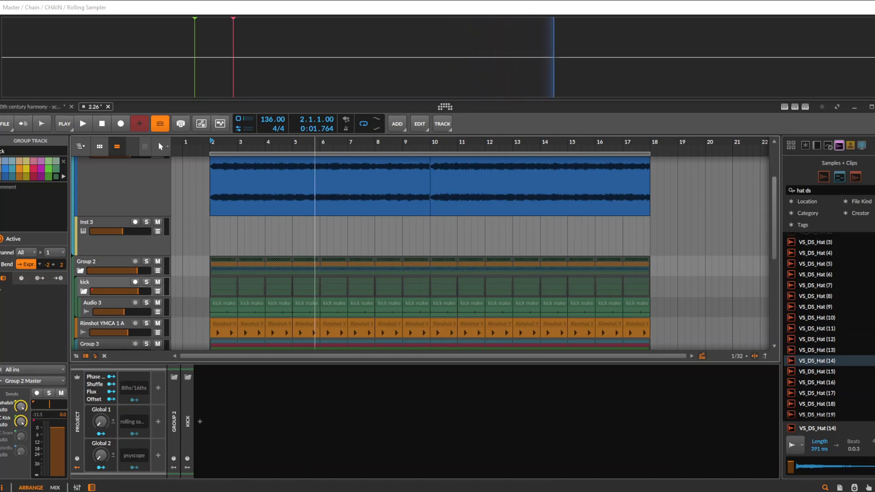
pyautogui.scroll(-1, 439, 251)
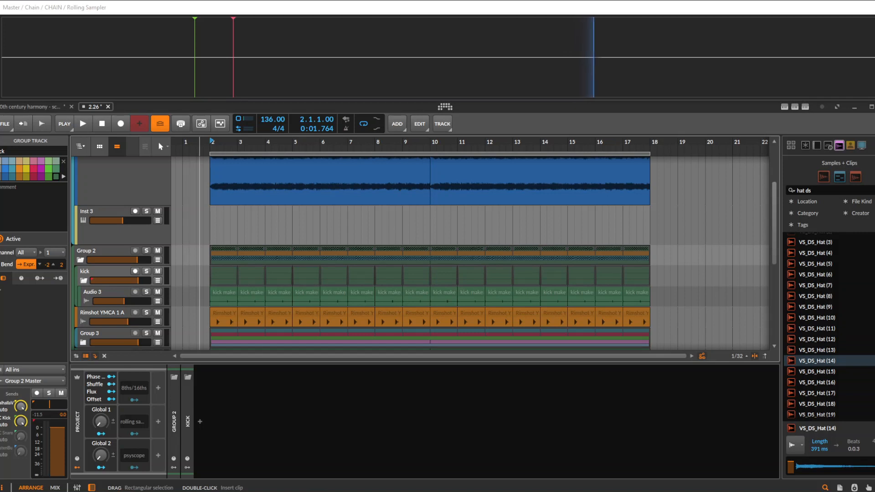
# Set the play start to 1.4.4.00 on the Inst 3 track and reduce the heights of the Polymer, Inst 3 and Instrument Layer tracks
pyautogui.click(209, 228)
pyautogui.scroll(6, 209, 228)
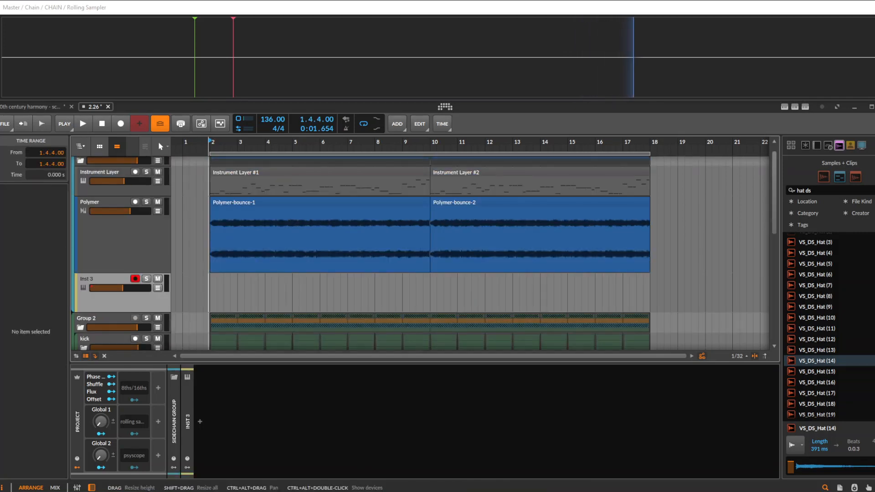
pyautogui.moveTo(117, 272); pyautogui.dragTo(117, 147)
pyautogui.moveTo(120, 256); pyautogui.dragTo(121, 230)
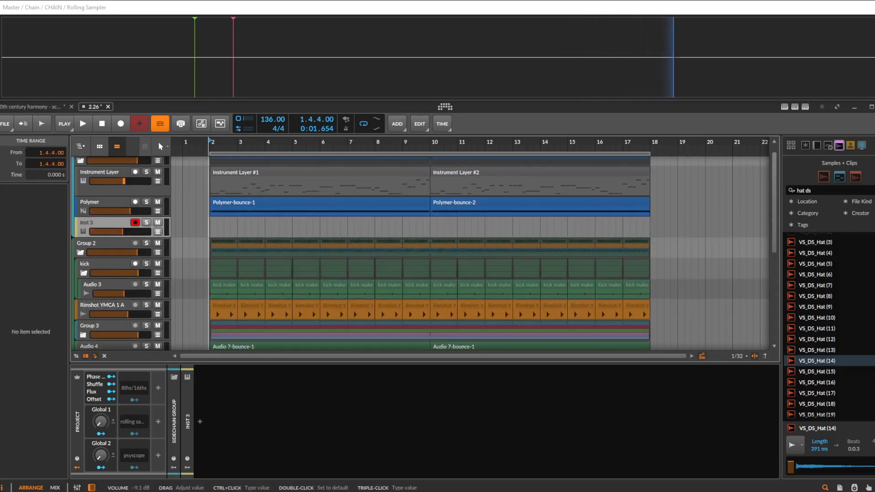
pyautogui.moveTo(121, 196); pyautogui.dragTo(121, 184)
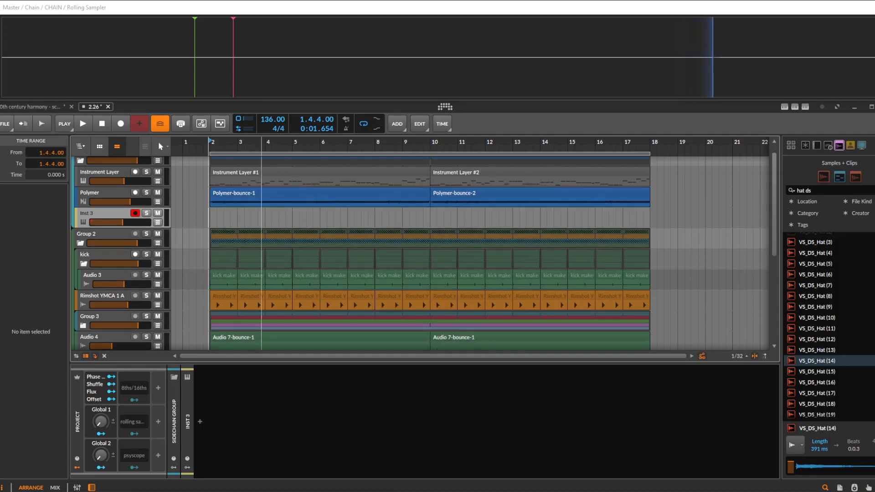
# Select the Polymer-bounce-1 clip at bar 2 and slightly increase the Polymer track's height
pyautogui.scroll(1, 261, 210)
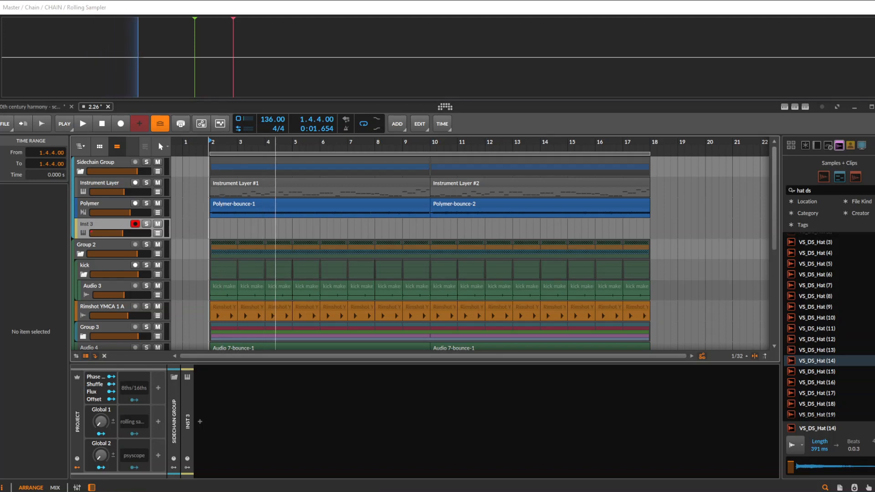
pyautogui.click(275, 204)
pyautogui.hotkey('shift', 'pageup')
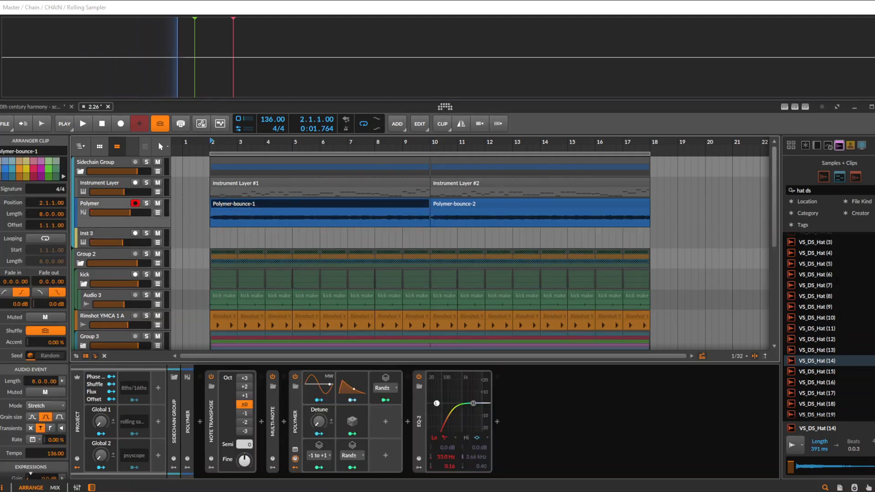